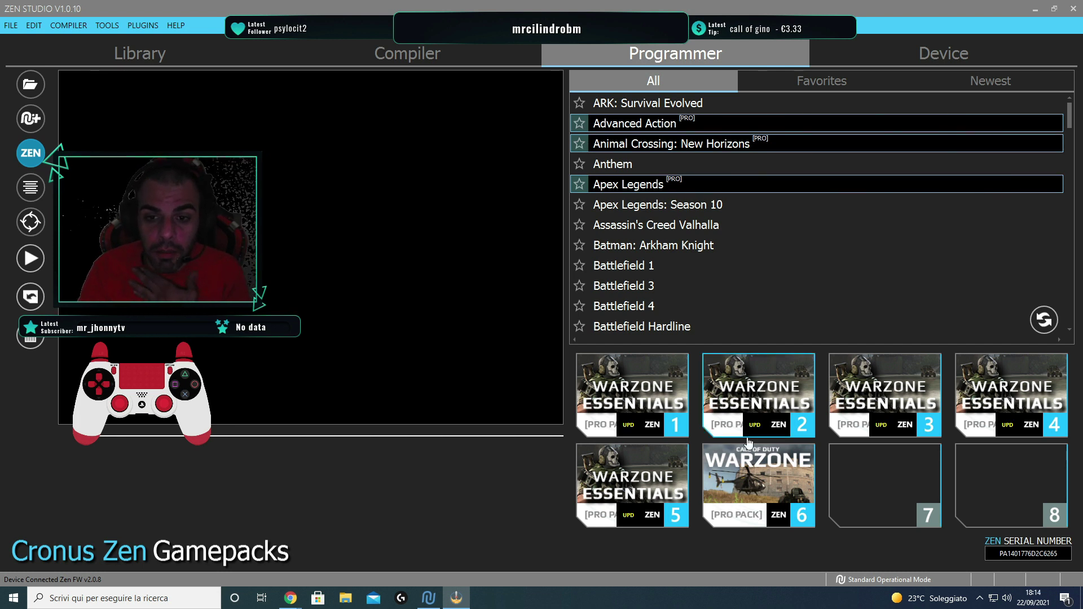
Open the slot 1 Warzone Essentials configuration, setting the button layout to Bumper Ping and stick sensitivity to 3
{"action": "double_click", "coordinate": [631, 432]}
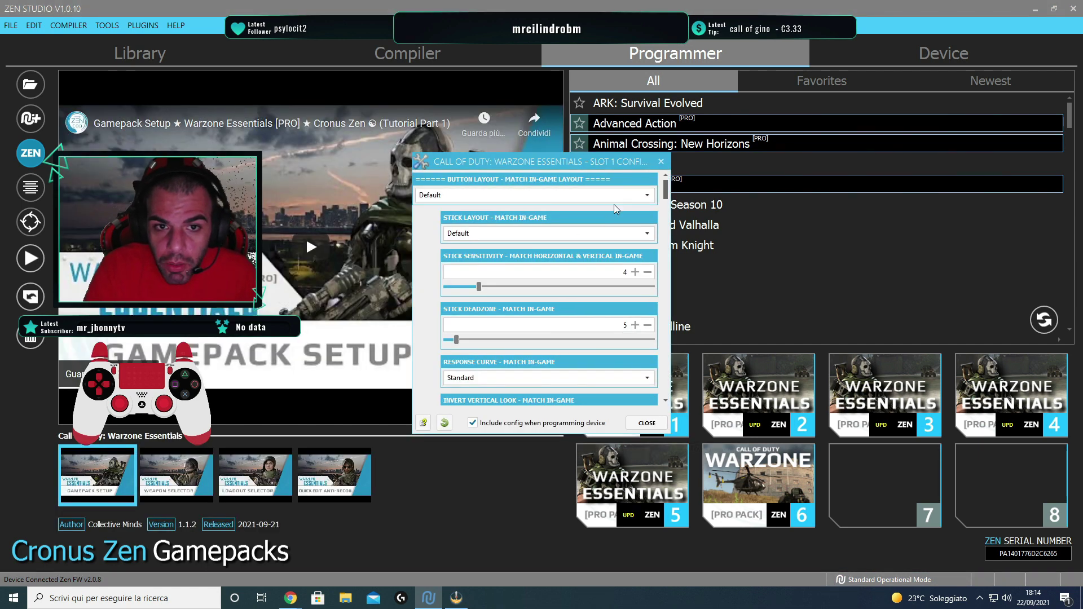
{"action": "left_click", "coordinate": [648, 200]}
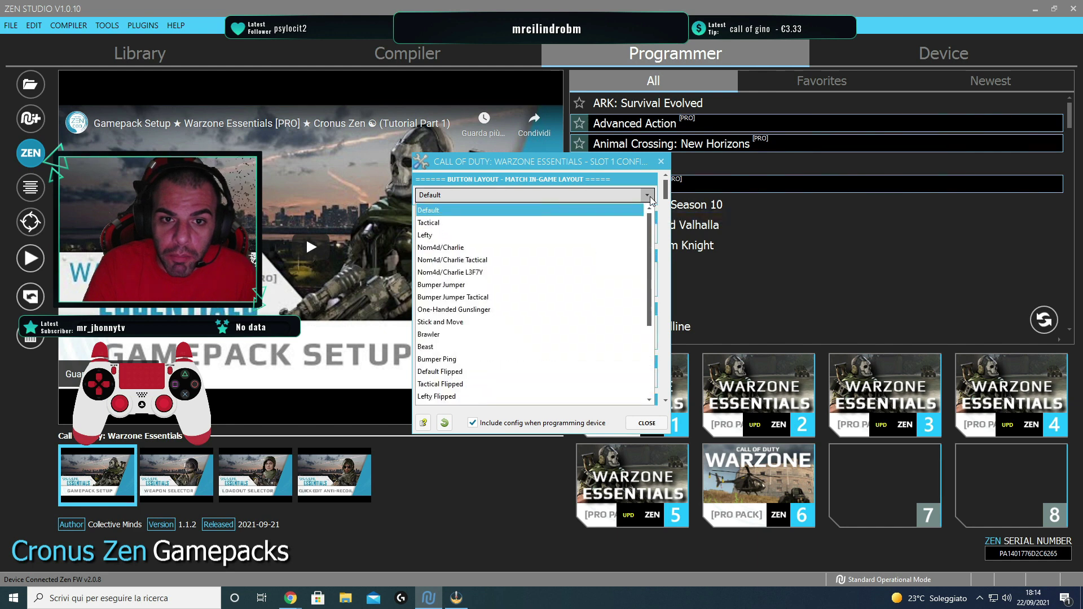
{"action": "left_click", "coordinate": [625, 359]}
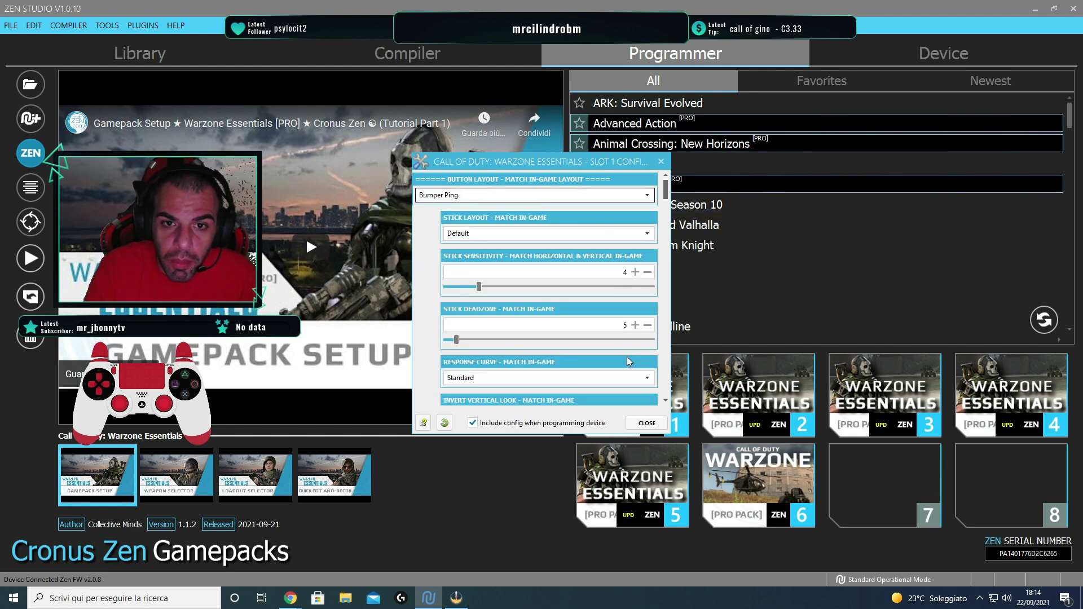
{"action": "left_click", "coordinate": [648, 272]}
Enable Aim Assist and set Block Rumble to Rumbles OFF in the slot 1 configuration
{"action": "left_click_drag", "start_coordinate": [665, 192], "coordinate": [665, 208]}
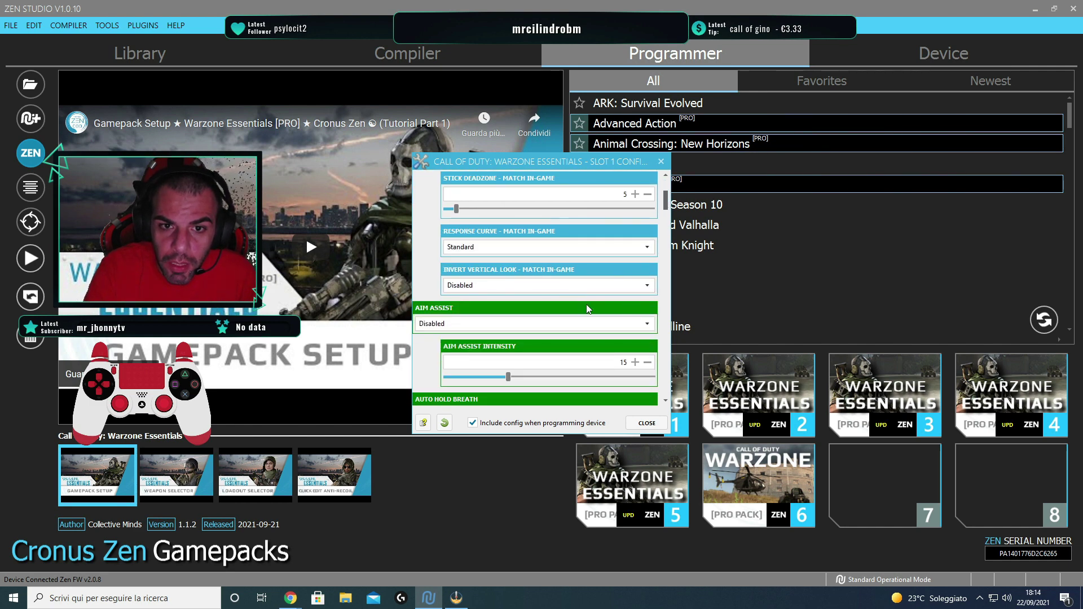
{"action": "left_click_drag", "start_coordinate": [666, 201], "coordinate": [666, 215]}
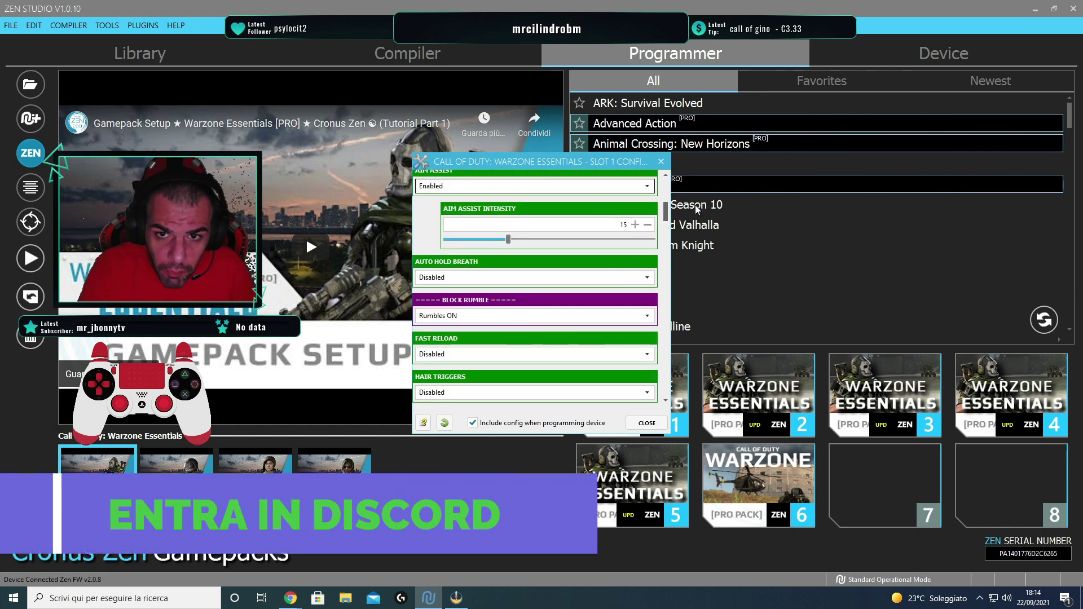
{"action": "left_click", "coordinate": [648, 326]}
{"action": "left_click", "coordinate": [566, 350]}
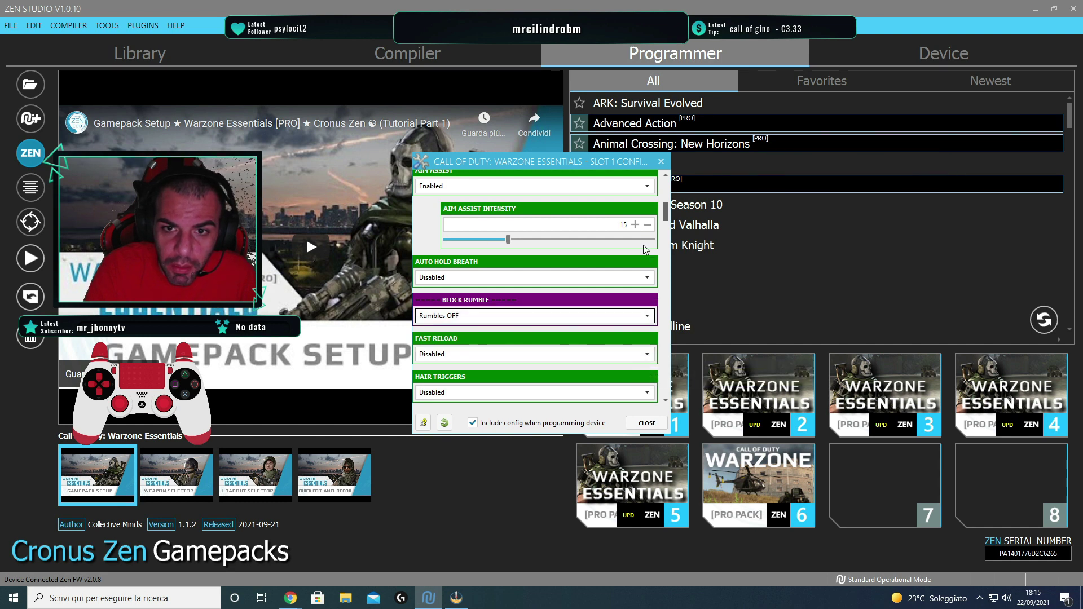
Enable Slide Cancel and set the Anti-Recoil Mode to ADS Anti-Recoil
{"action": "scroll", "coordinate": [668, 226], "scroll_direction": "down", "scroll_amount": 3}
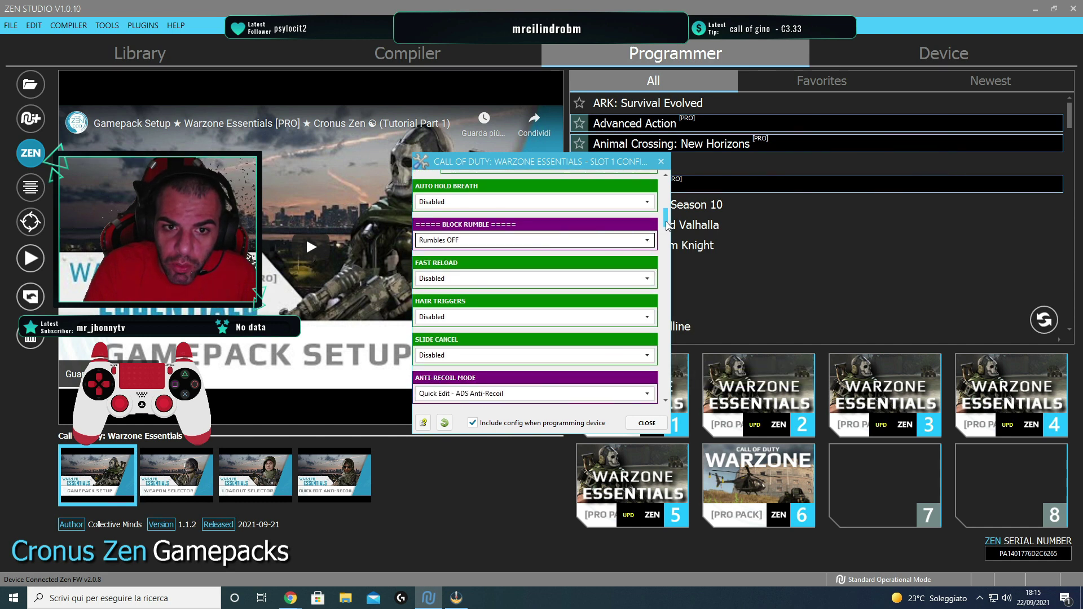
{"action": "scroll", "coordinate": [668, 226], "scroll_direction": "down", "scroll_amount": 2}
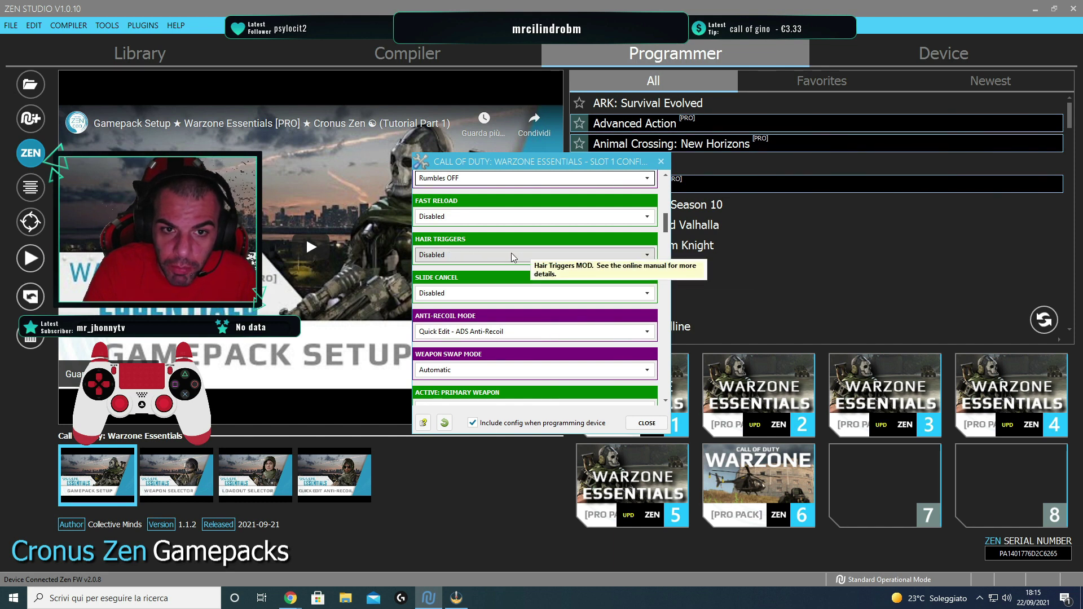
{"action": "left_click", "coordinate": [575, 293]}
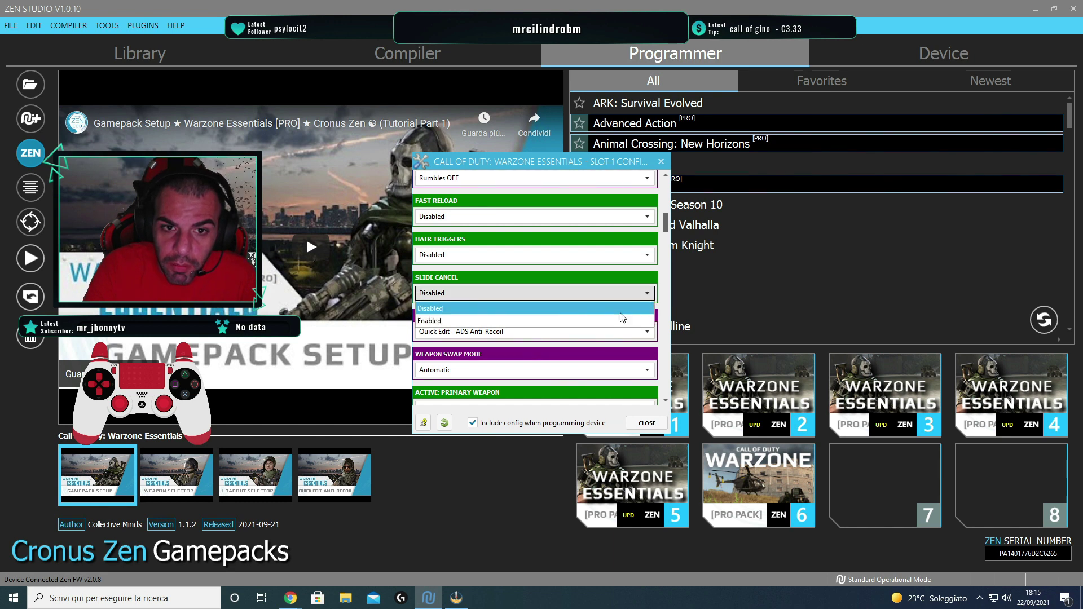
{"action": "left_click", "coordinate": [595, 326]}
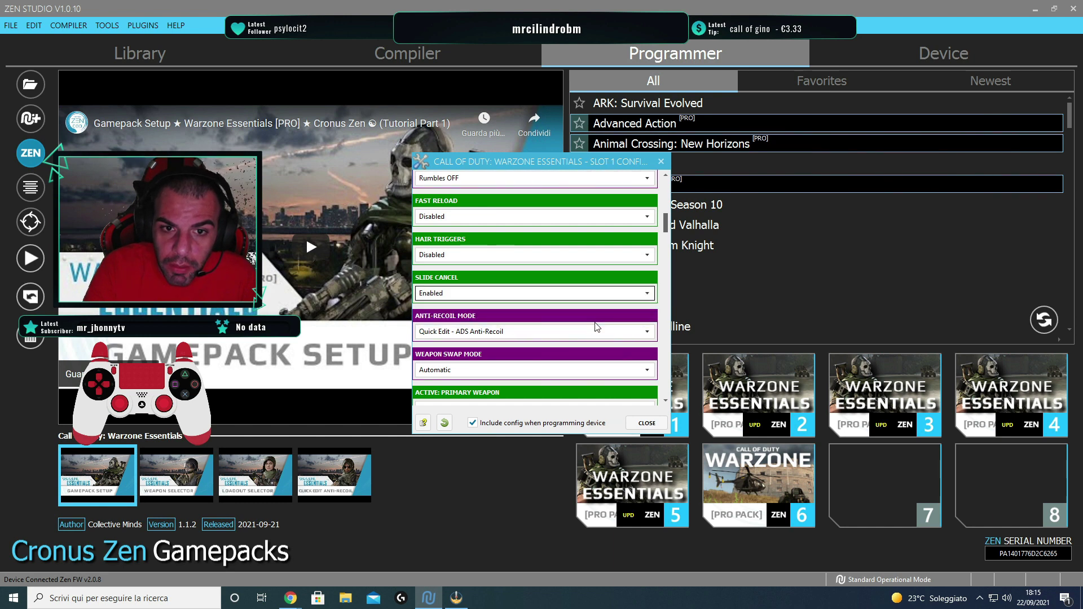
{"action": "left_click", "coordinate": [656, 337]}
{"action": "left_click", "coordinate": [607, 361]}
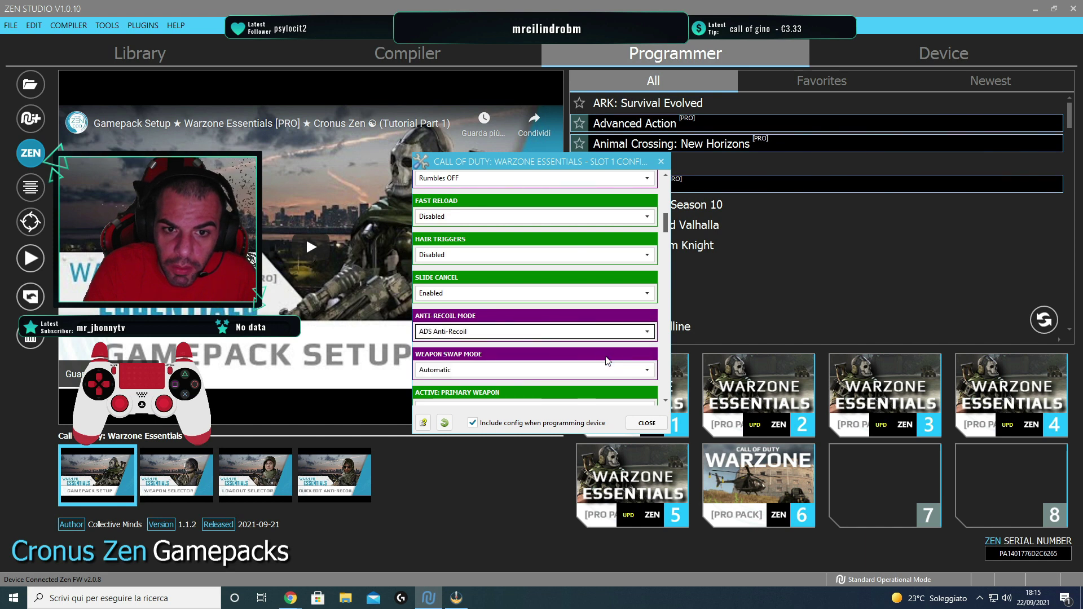
Set the active primary weapon to ASSAULT RIFLES: Krig 6 [CW] with a primary anti-recoil strength of 100
{"action": "left_click_drag", "start_coordinate": [665, 228], "coordinate": [667, 250]}
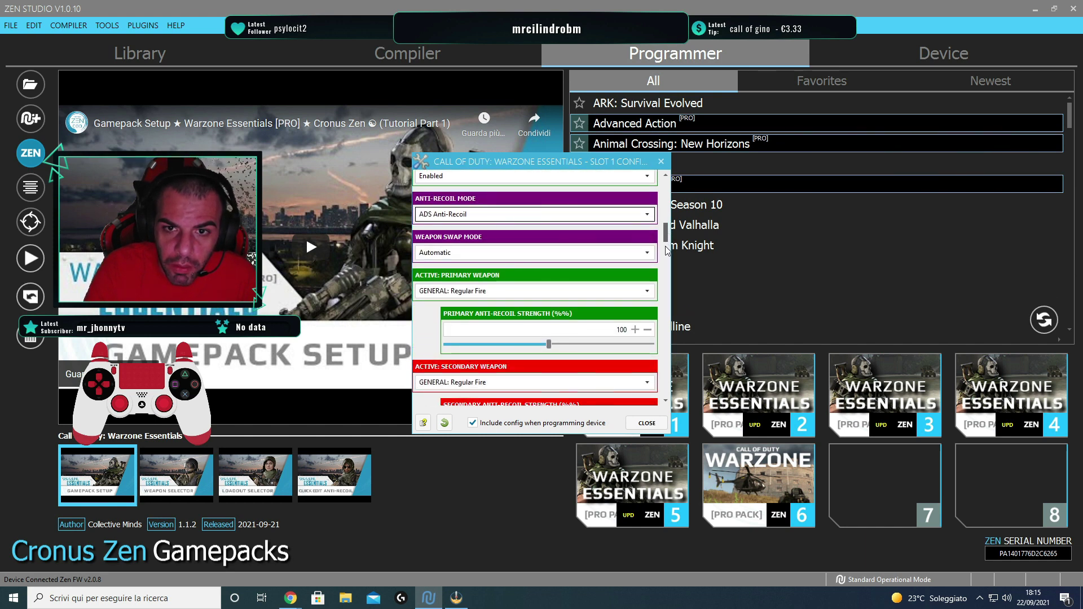
{"action": "scroll", "coordinate": [667, 240], "scroll_direction": "down", "scroll_amount": 1}
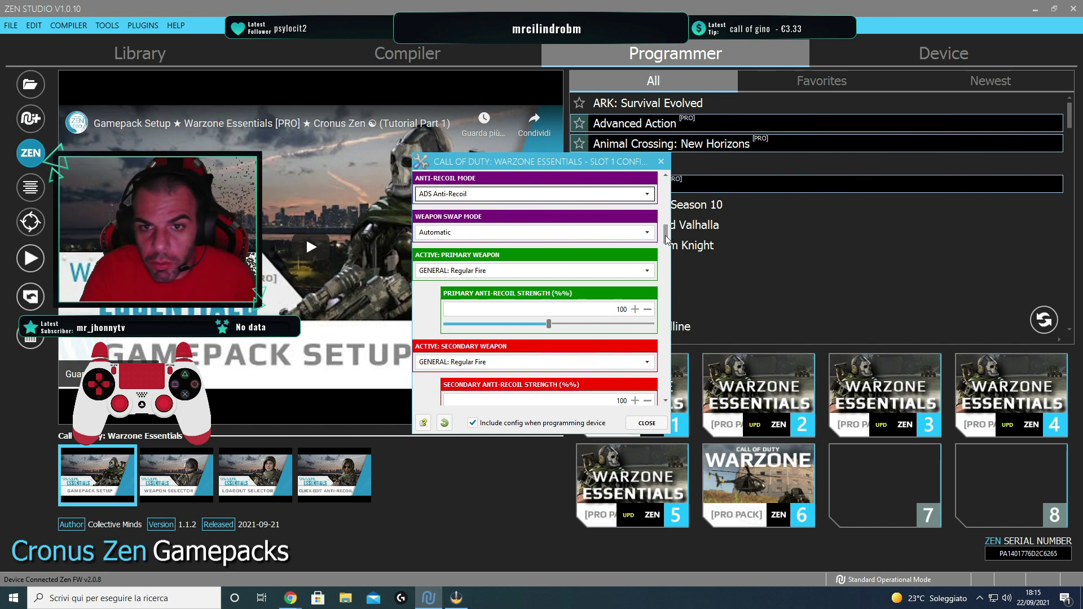
{"action": "scroll", "coordinate": [668, 239], "scroll_direction": "down", "scroll_amount": 1}
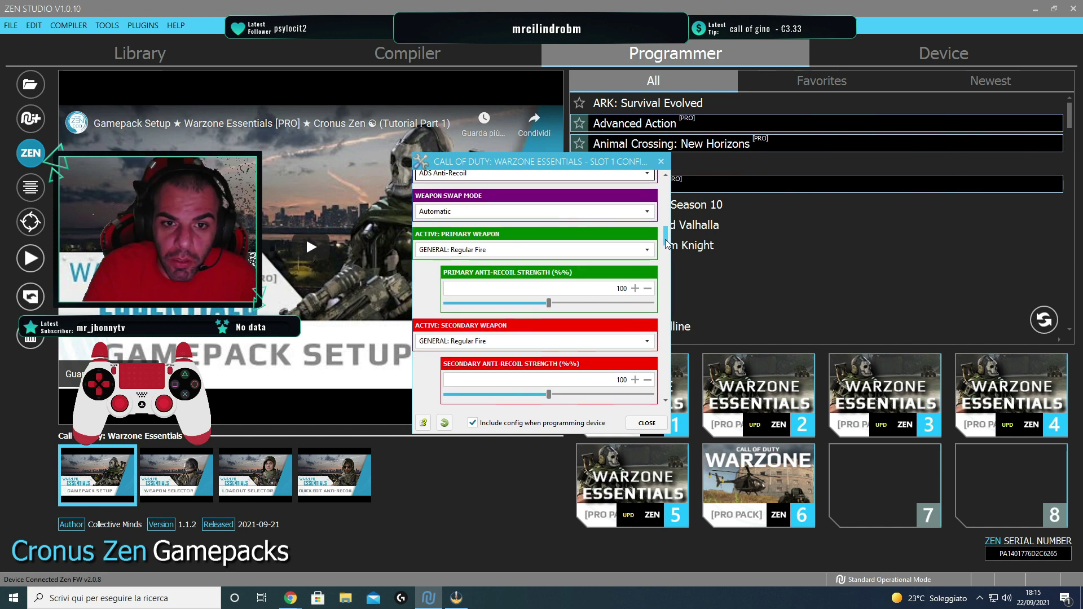
{"action": "scroll", "coordinate": [667, 244], "scroll_direction": "down", "scroll_amount": 1}
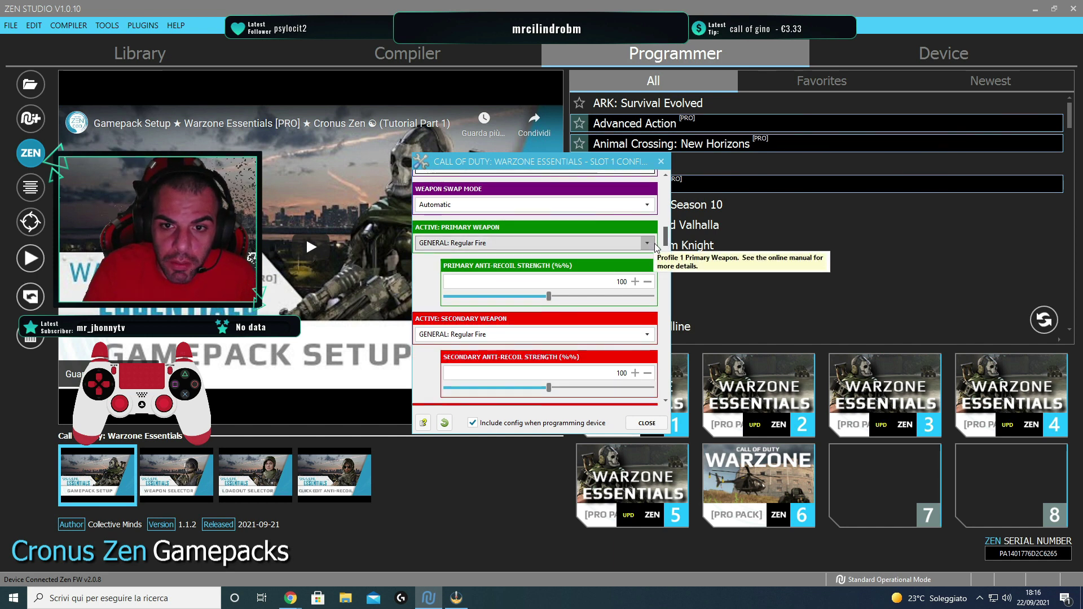
{"action": "left_click", "coordinate": [653, 244]}
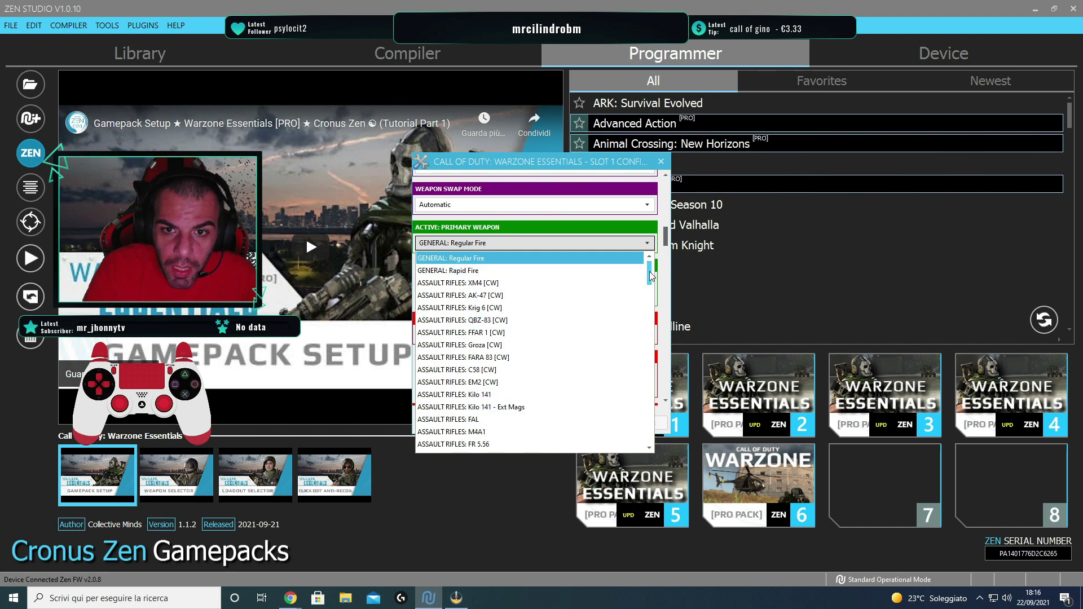
{"action": "mouse_move", "coordinate": [652, 276]}
{"action": "left_mouse_down"}
{"action": "mouse_move", "coordinate": [644, 435]}
{"action": "mouse_move", "coordinate": [648, 269]}
{"action": "left_mouse_up"}
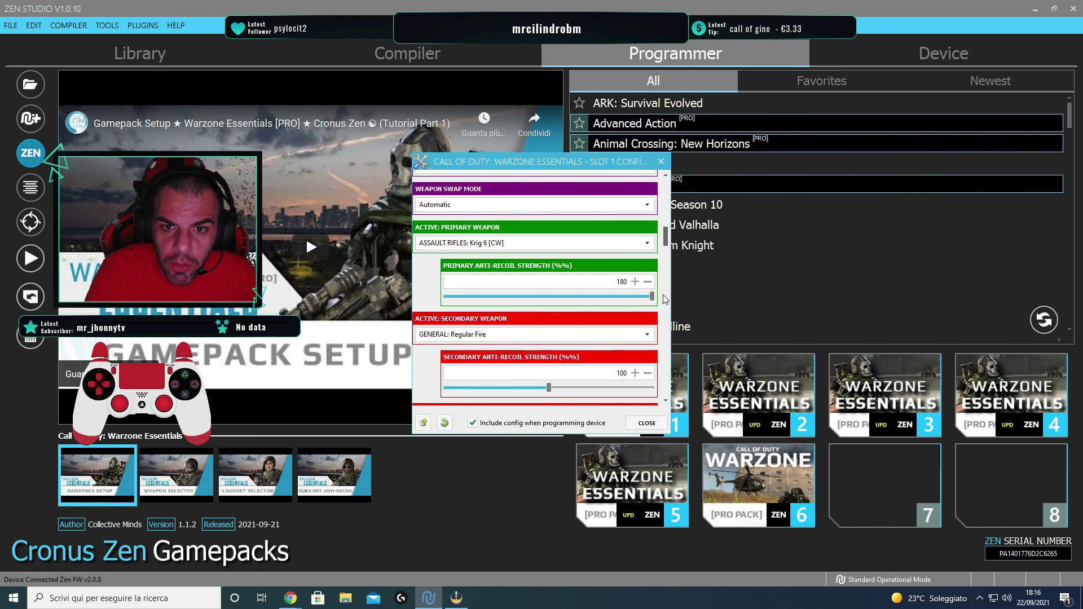
{"action": "left_click", "coordinate": [539, 299]}
{"action": "left_click_drag", "start_coordinate": [546, 303], "coordinate": [550, 304]}
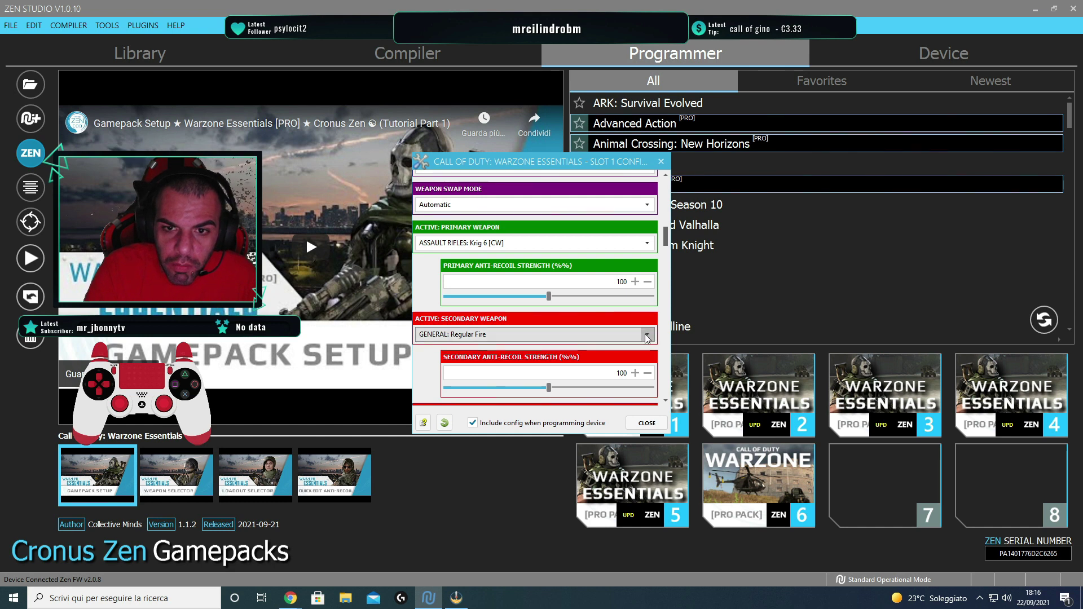
Set the active secondary weapon to SMGS: MP7 - Ext Mags
{"action": "left_click", "coordinate": [642, 335]}
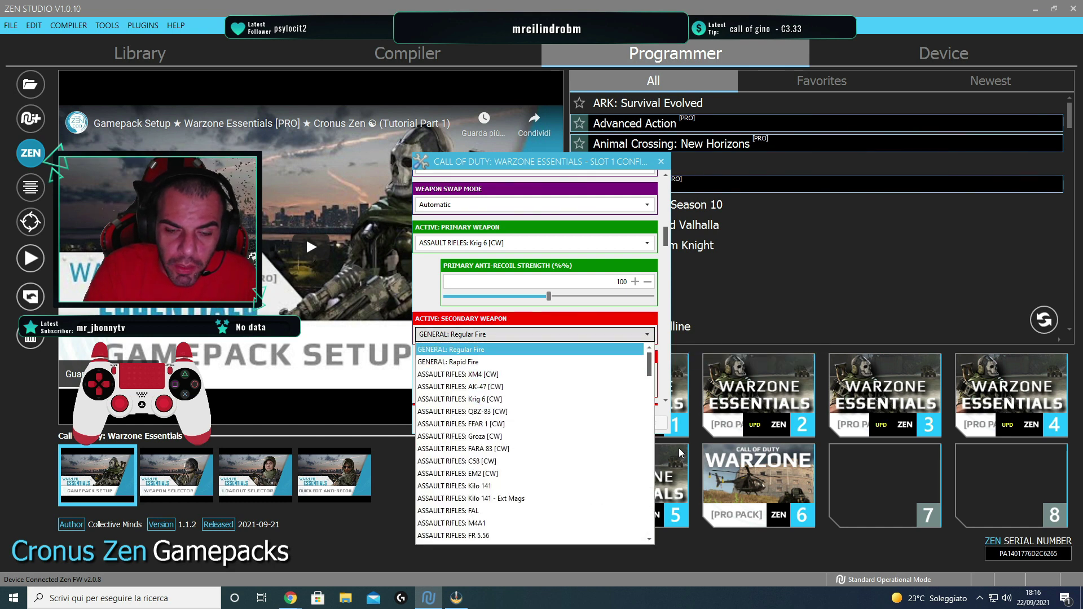
{"action": "scroll", "coordinate": [602, 517], "scroll_direction": "down", "scroll_amount": 1}
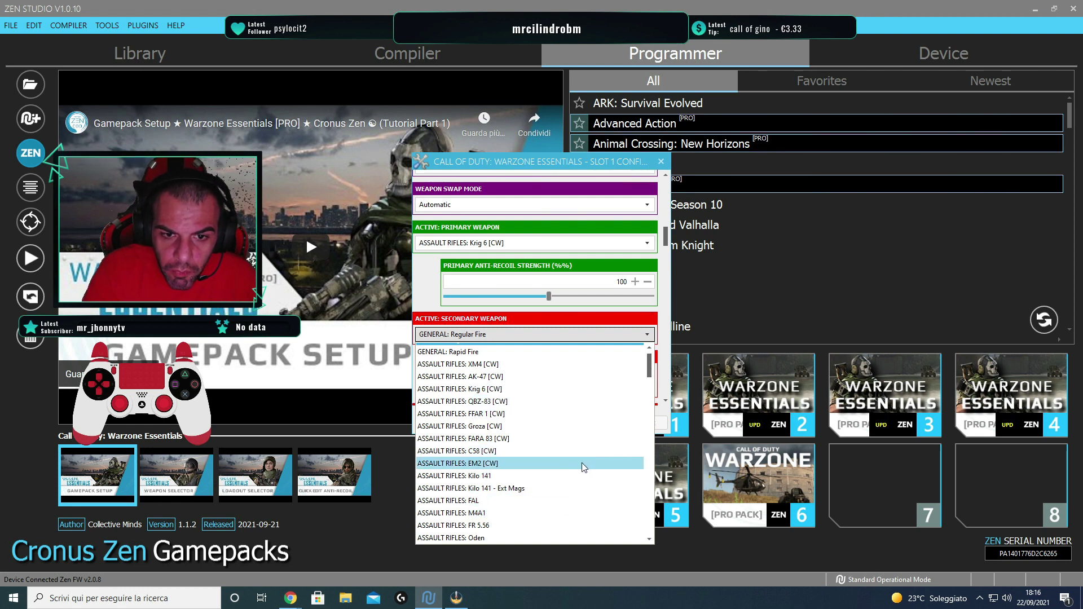
{"action": "scroll", "coordinate": [582, 462], "scroll_direction": "down", "scroll_amount": 3}
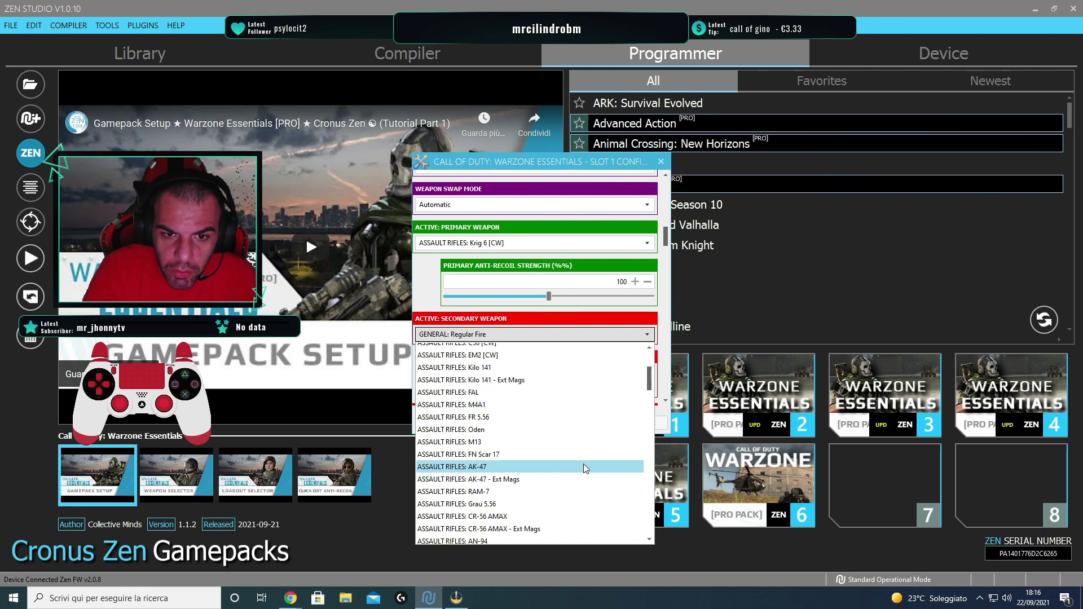
{"action": "scroll", "coordinate": [583, 464], "scroll_direction": "down", "scroll_amount": 2}
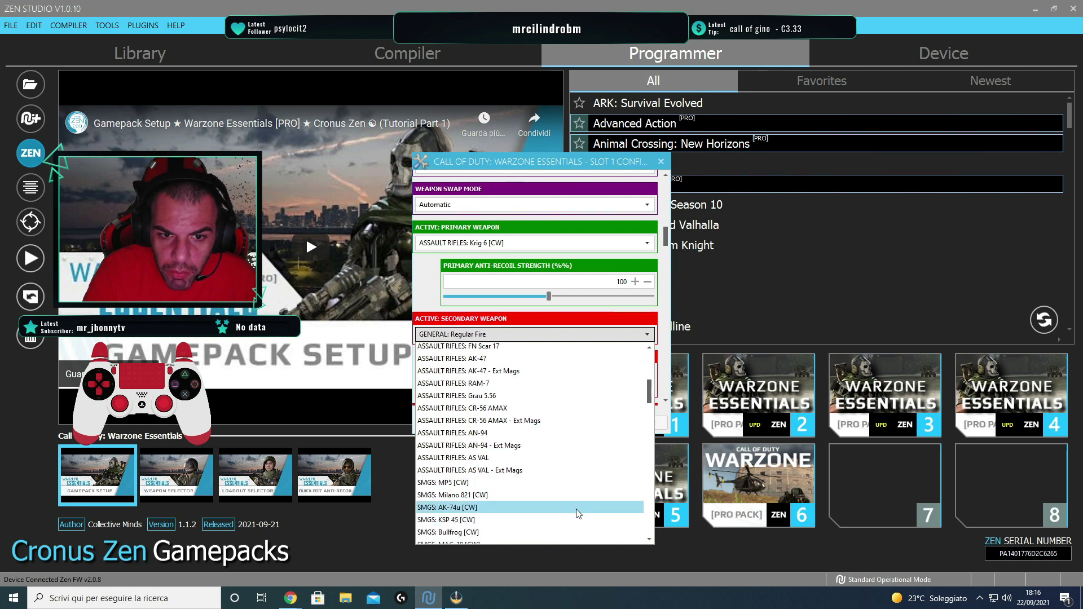
{"action": "scroll", "coordinate": [564, 489], "scroll_direction": "down", "scroll_amount": 2}
{"action": "scroll", "coordinate": [549, 497], "scroll_direction": "down", "scroll_amount": 2}
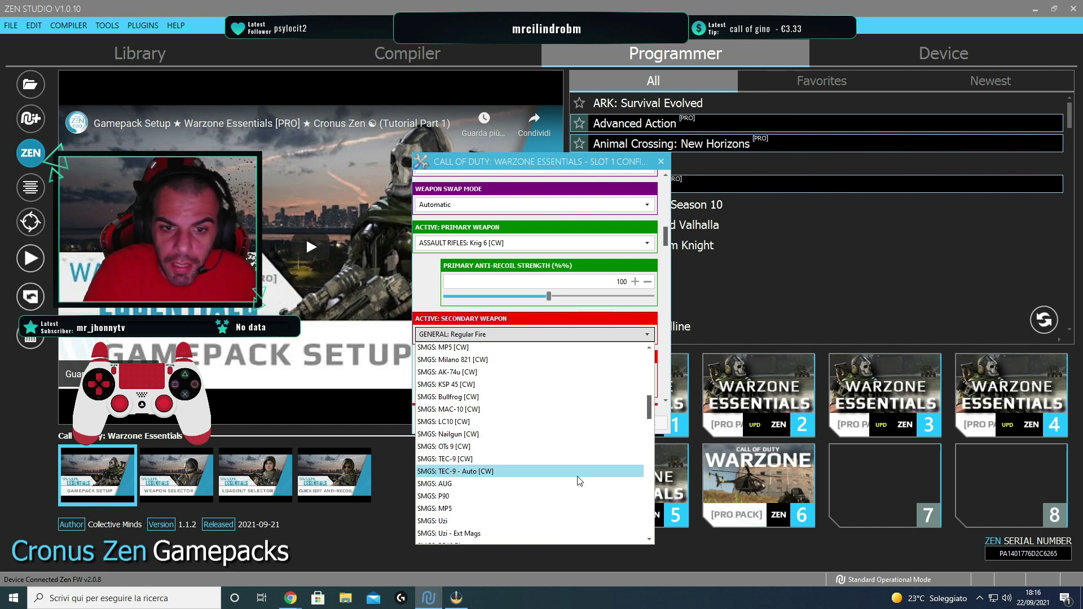
{"action": "scroll", "coordinate": [608, 459], "scroll_direction": "down", "scroll_amount": 1}
{"action": "scroll", "coordinate": [558, 507], "scroll_direction": "down", "scroll_amount": 10}
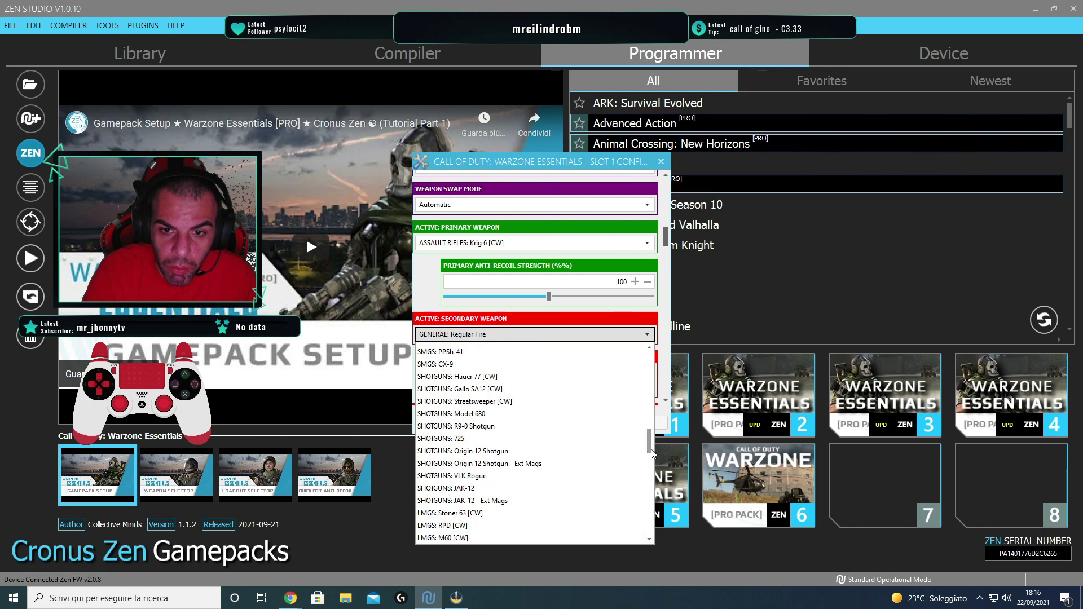
{"action": "left_click_drag", "start_coordinate": [652, 451], "coordinate": [655, 424]}
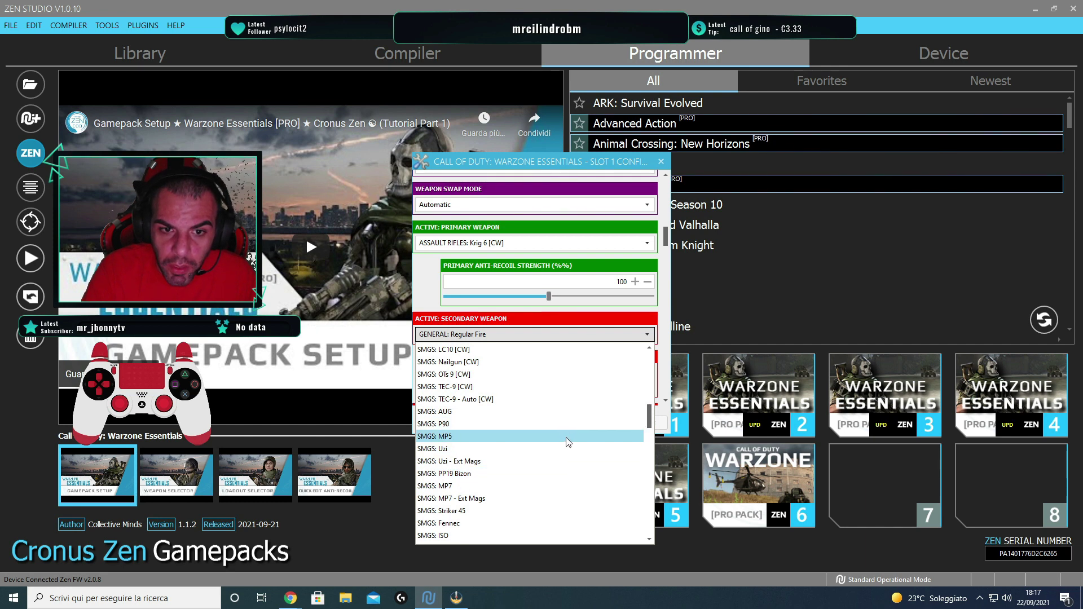
{"action": "left_click", "coordinate": [538, 498]}
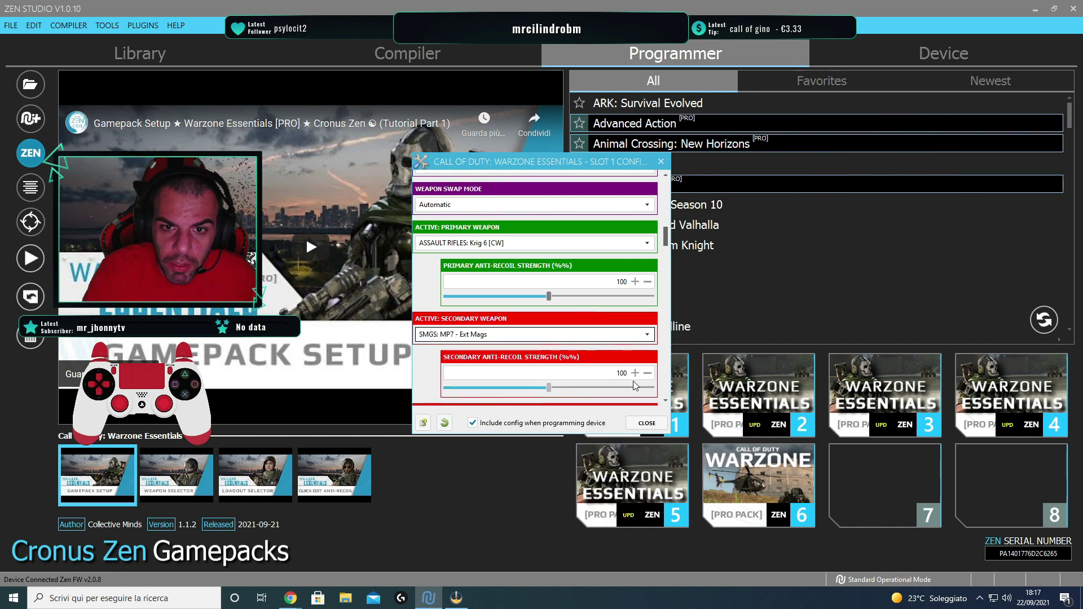
Review the slot 1 settings, close the configuration and program the device with the gamepacks
{"action": "mouse_move", "coordinate": [665, 238]}
{"action": "left_mouse_down"}
{"action": "mouse_move", "coordinate": [671, 291]}
{"action": "mouse_move", "coordinate": [673, 247]}
{"action": "left_mouse_up"}
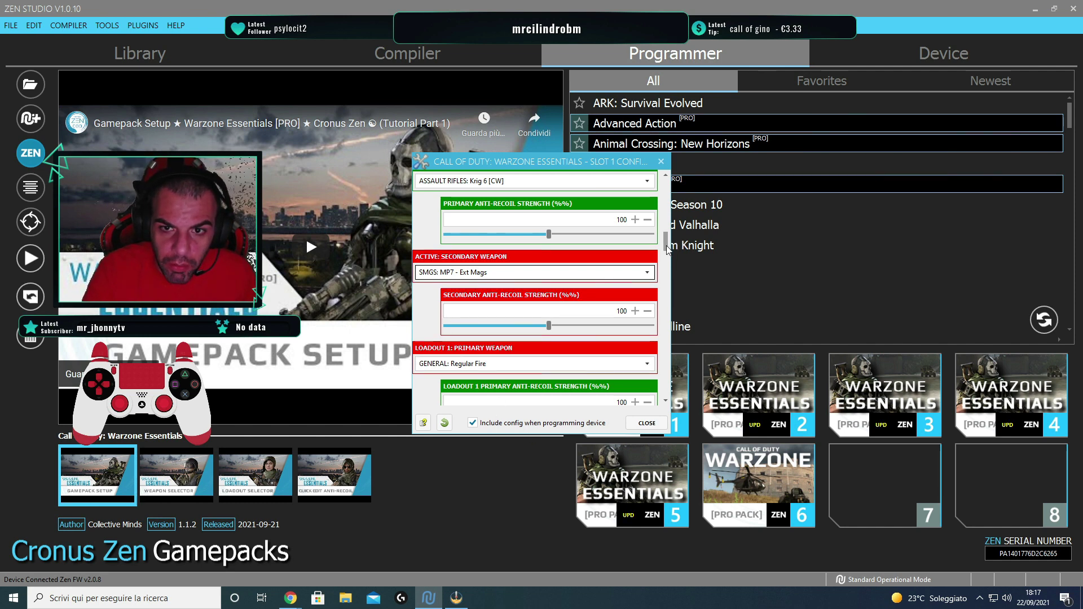
{"action": "left_click_drag", "start_coordinate": [668, 250], "coordinate": [668, 177]}
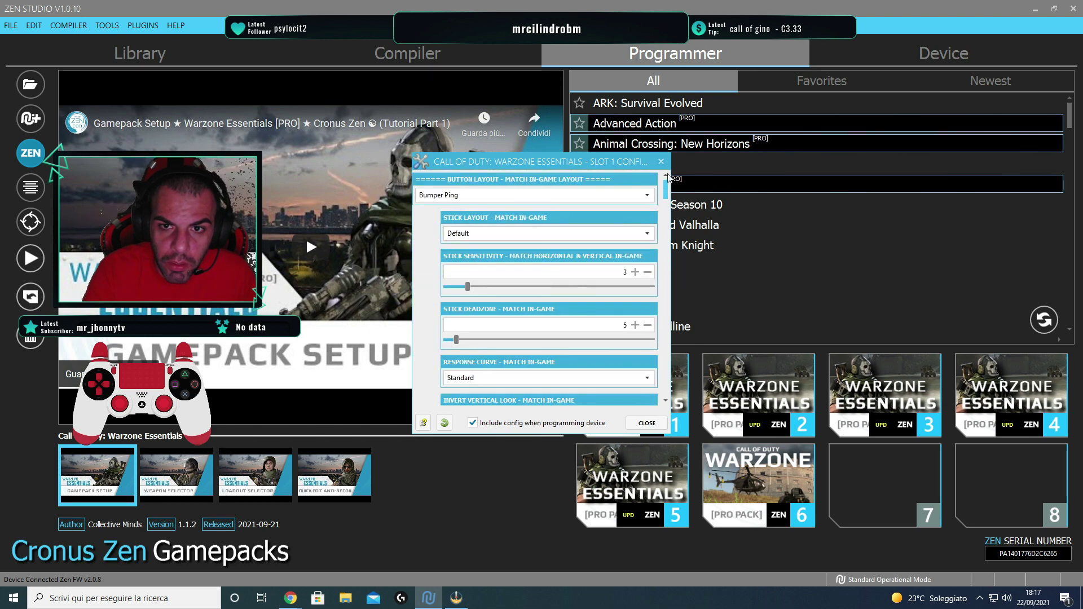
{"action": "left_click", "coordinate": [655, 424]}
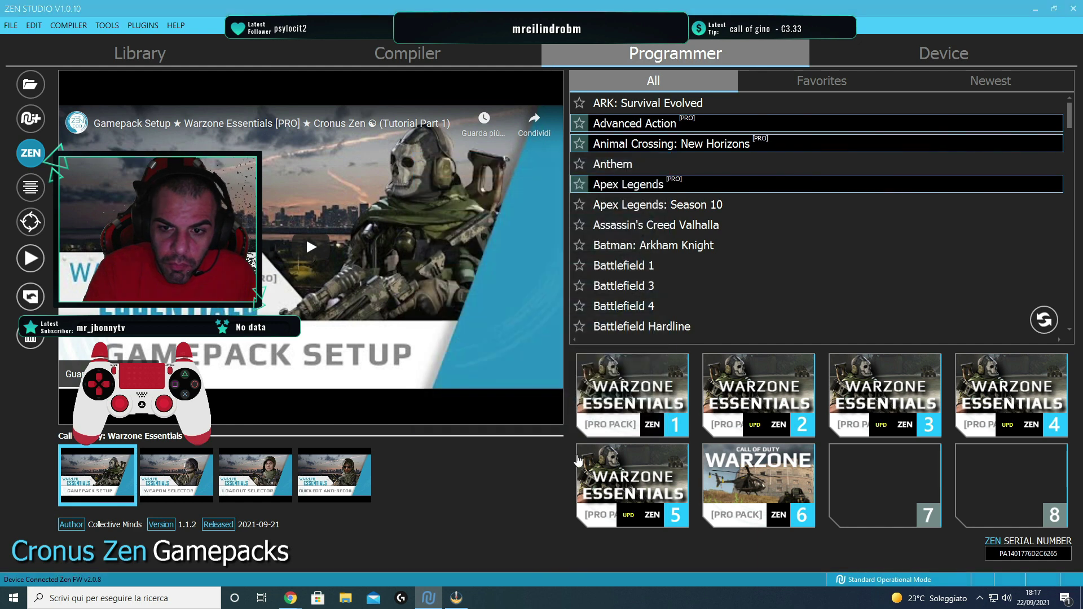
{"action": "left_click", "coordinate": [30, 263]}
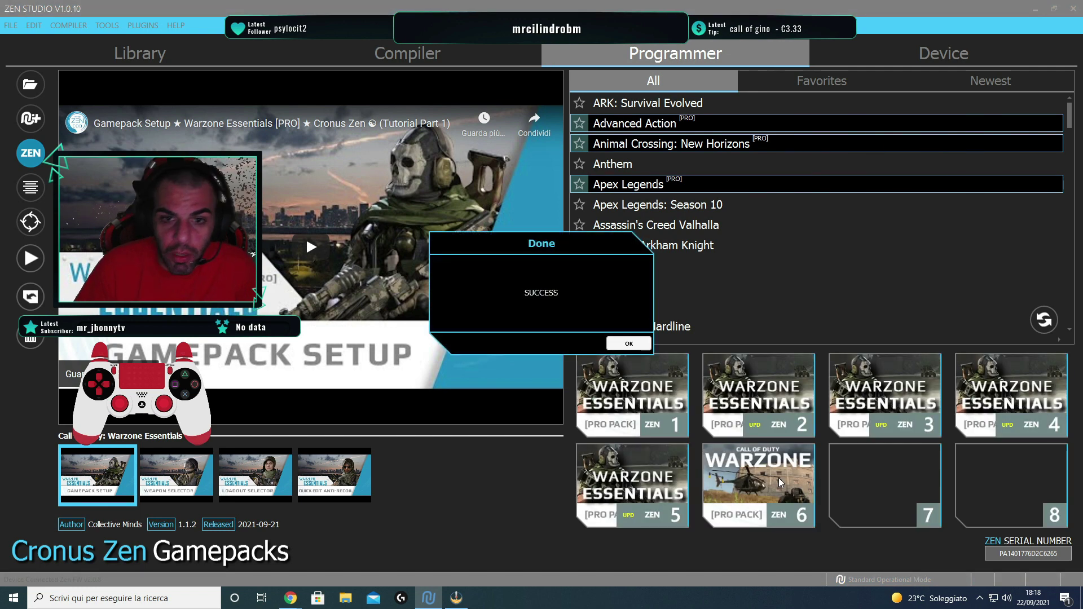
{"action": "left_click", "coordinate": [628, 344]}
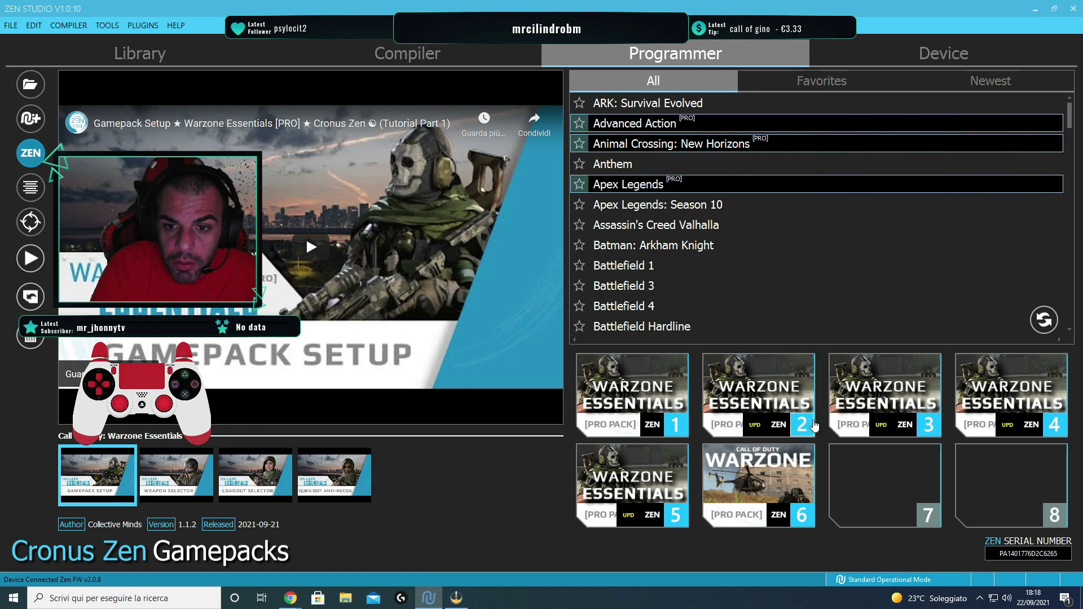
Update the outdated Warzone Essentials gamepacks in slots 2 through 5
{"action": "left_click", "coordinate": [754, 437]}
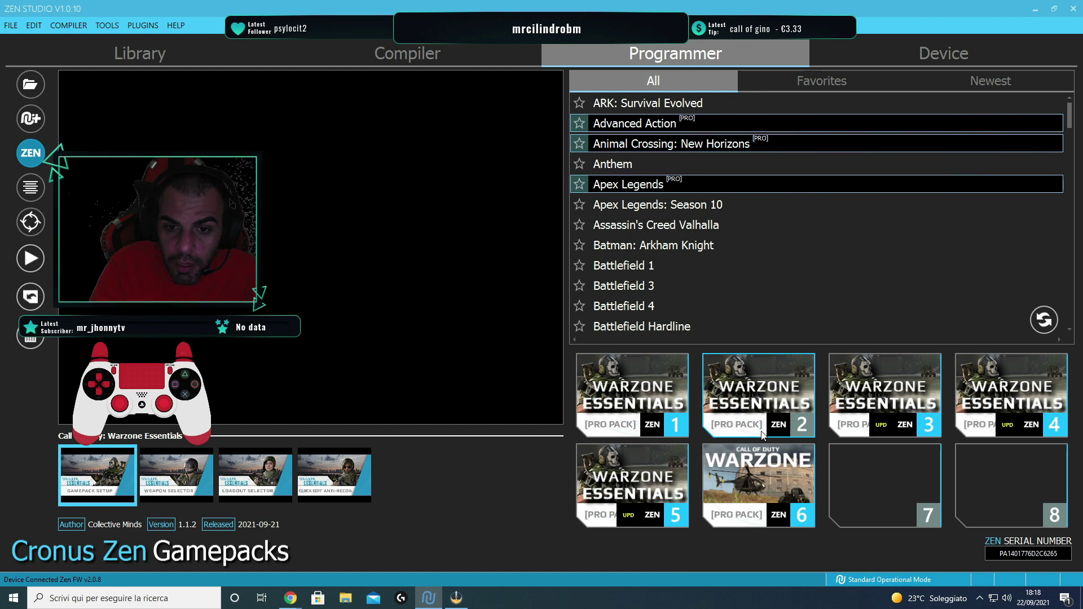
{"action": "left_click", "coordinate": [883, 426]}
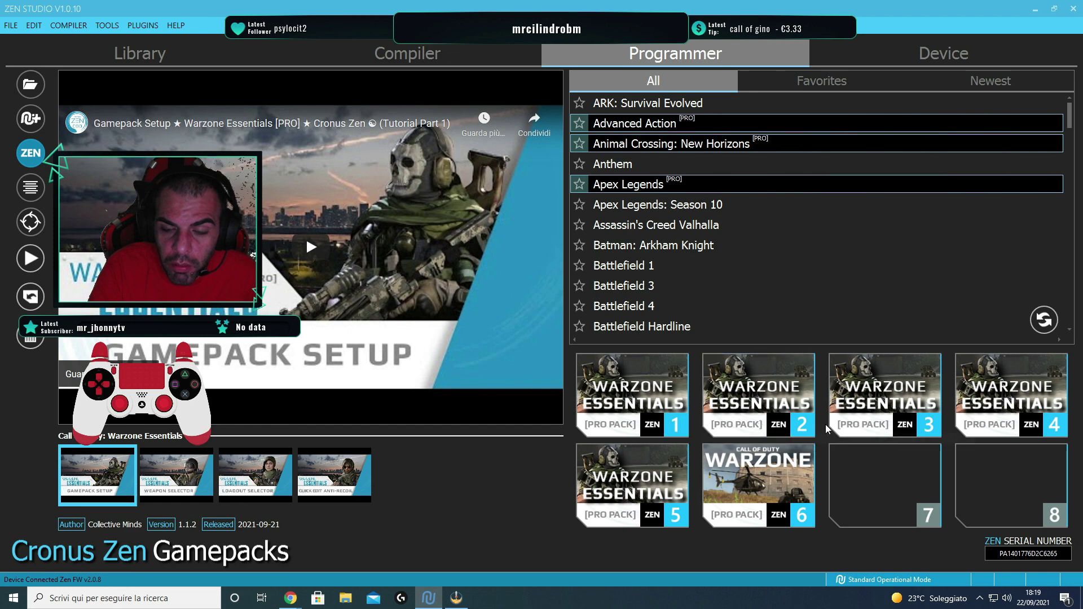
Open the slot 2 Warzone Essentials configuration and set the button layout to Bumper Ping and stick sensitivity to 3
{"action": "left_click", "coordinate": [804, 425]}
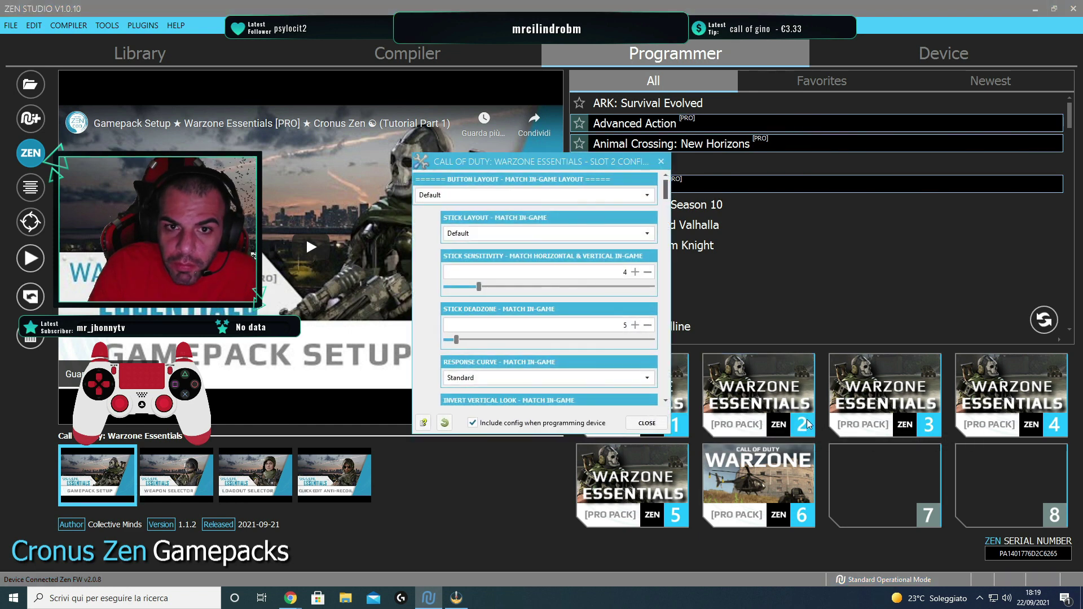
{"action": "left_click", "coordinate": [652, 195]}
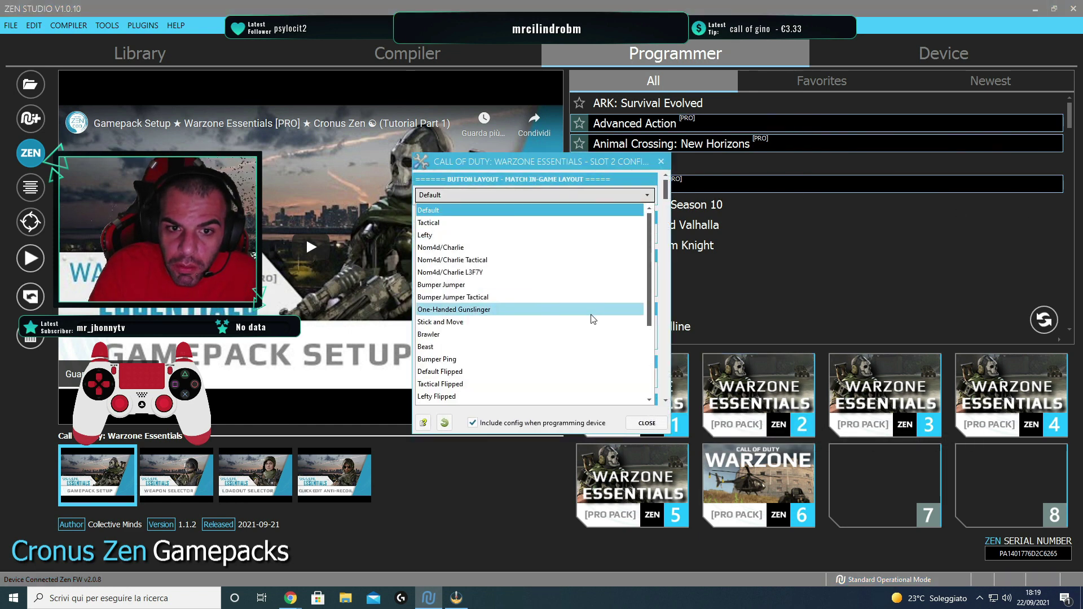
{"action": "left_click", "coordinate": [589, 359]}
{"action": "scroll", "coordinate": [649, 237], "scroll_direction": "down", "scroll_amount": 1}
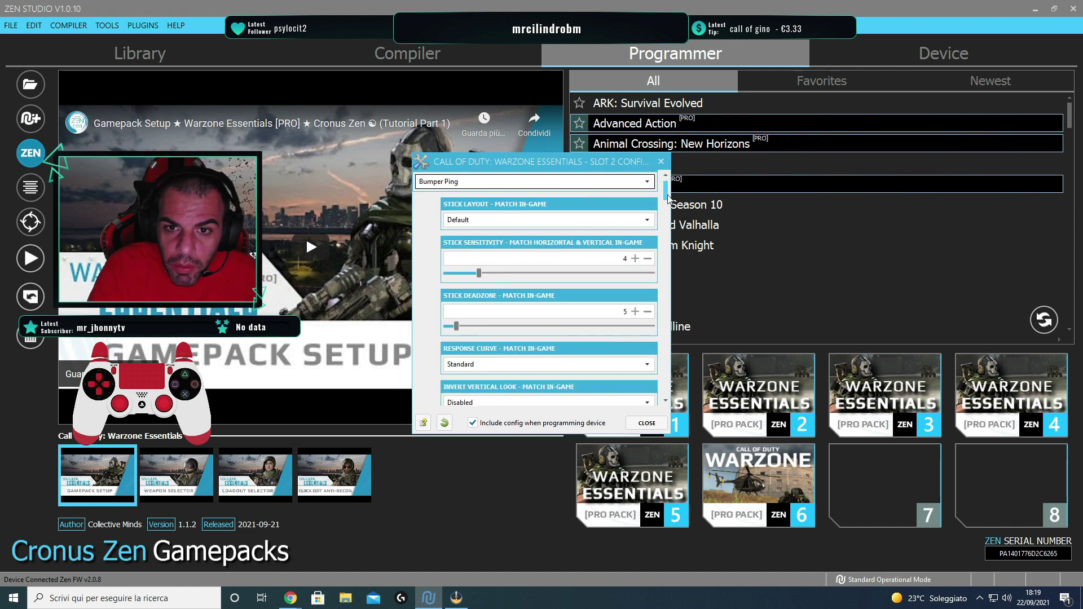
{"action": "left_click", "coordinate": [649, 246]}
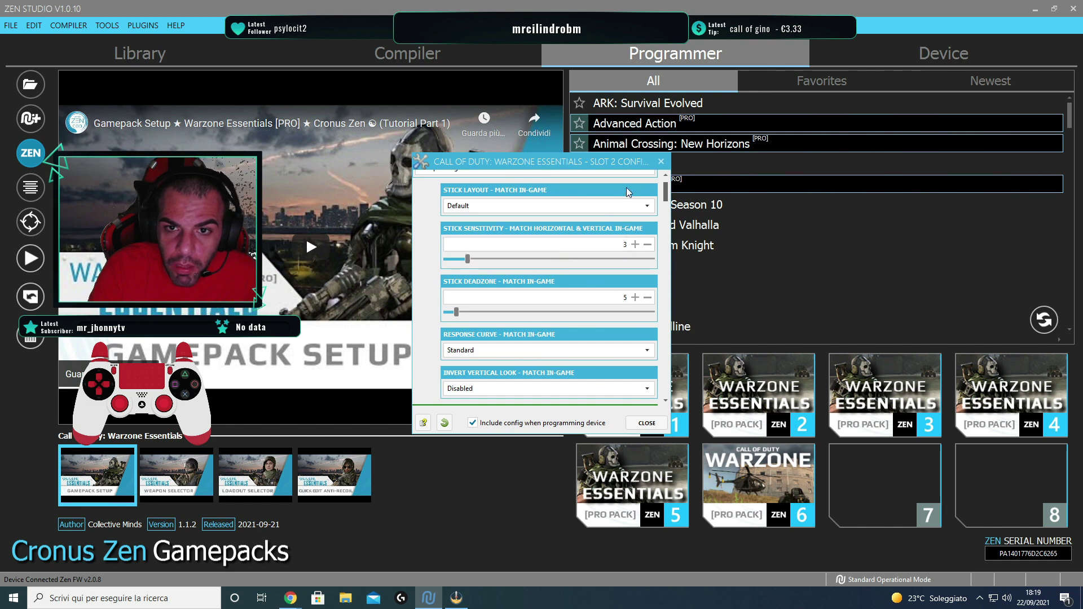
Enable Aim Assist and set Block Rumble to Rumbles OFF in the slot 2 configuration
{"action": "left_click_drag", "start_coordinate": [667, 200], "coordinate": [667, 204]}
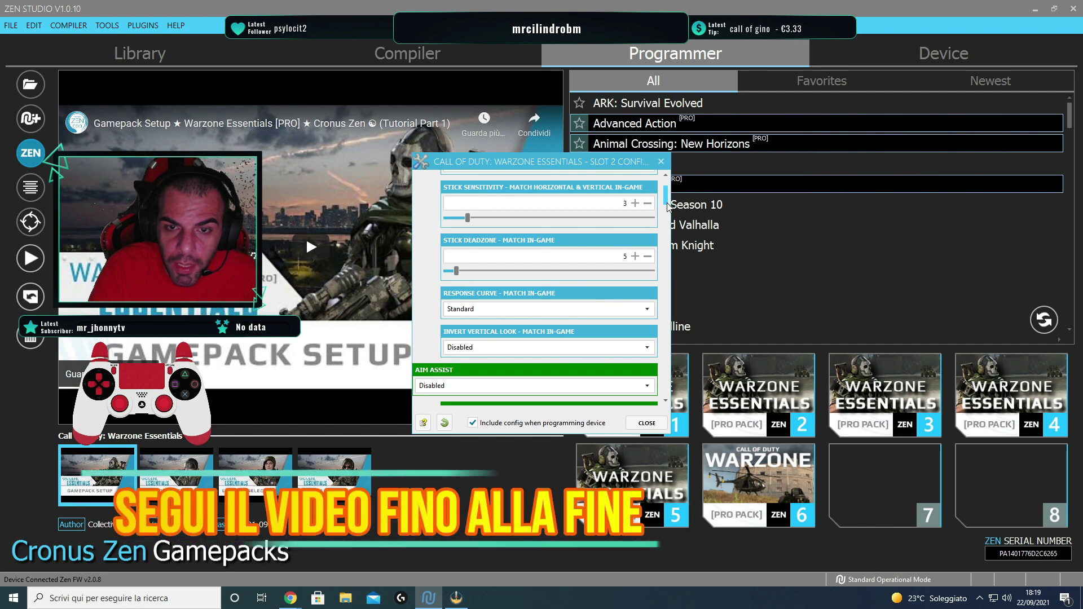
{"action": "left_click_drag", "start_coordinate": [668, 203], "coordinate": [670, 200]}
{"action": "scroll", "coordinate": [603, 241], "scroll_direction": "down", "scroll_amount": 3}
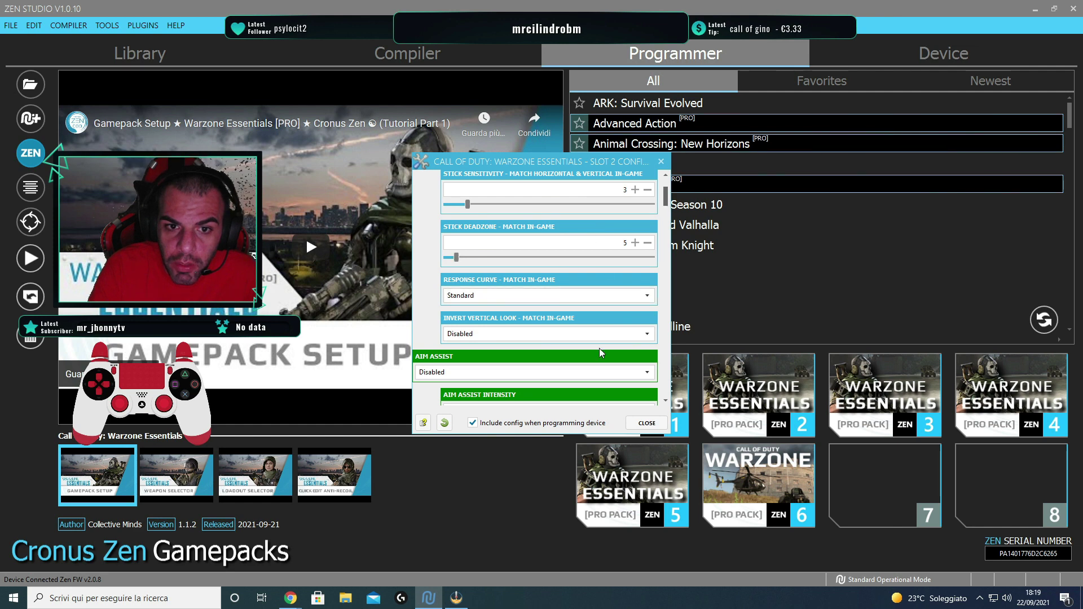
{"action": "left_click_drag", "start_coordinate": [669, 211], "coordinate": [631, 223]}
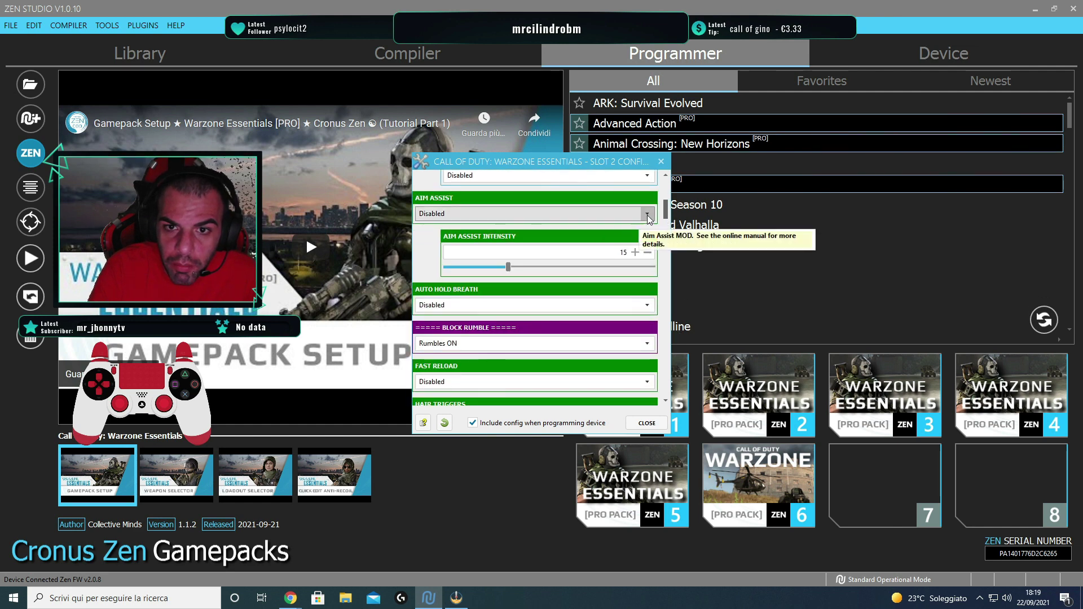
{"action": "left_click", "coordinate": [631, 218]}
{"action": "left_click", "coordinate": [620, 240]}
{"action": "left_click", "coordinate": [631, 344]}
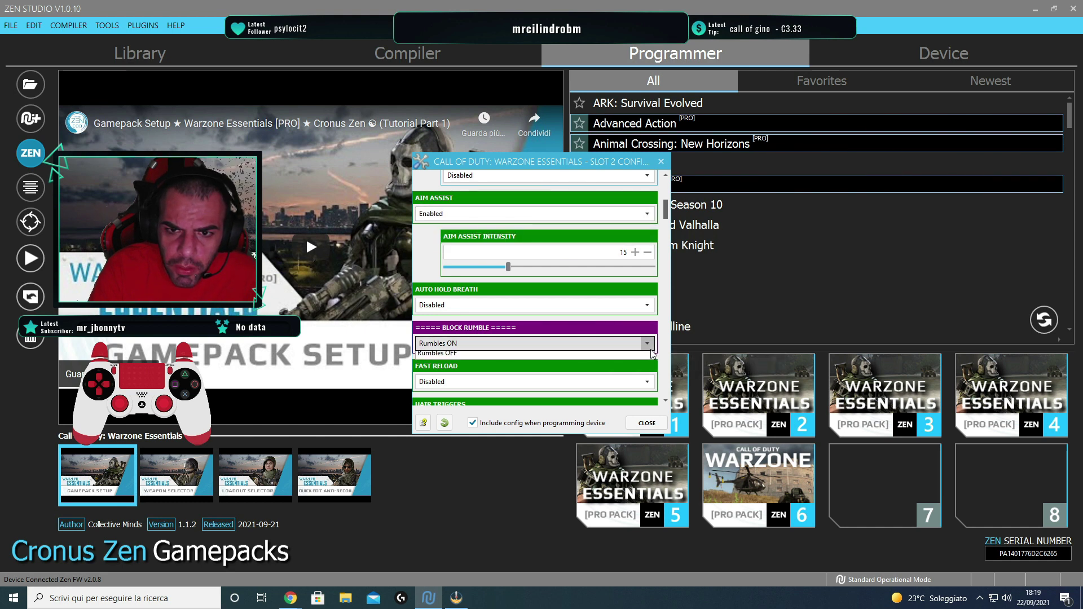
{"action": "left_click", "coordinate": [528, 371]}
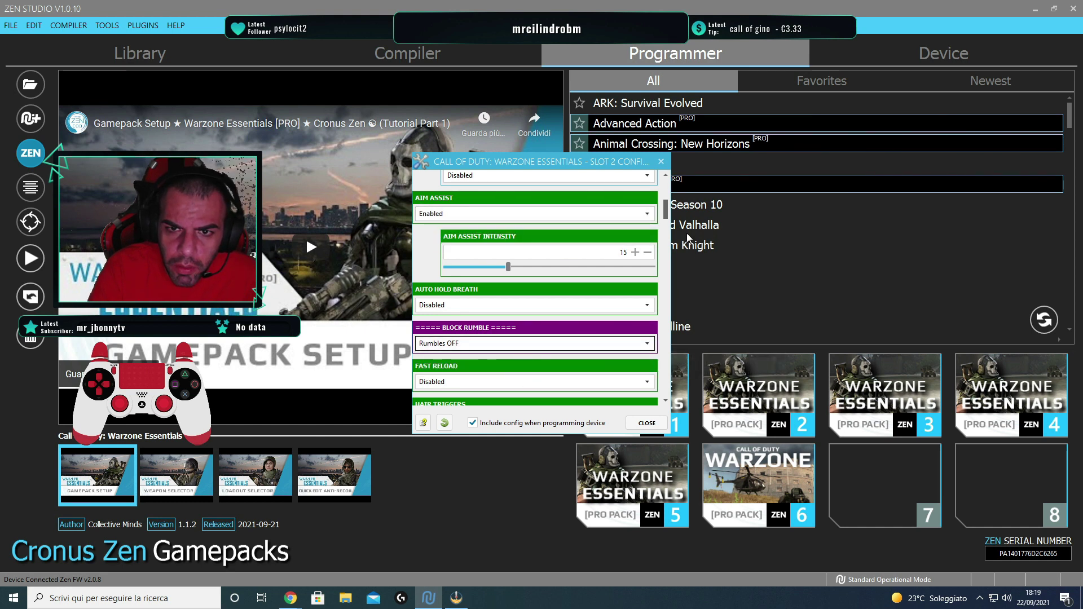
Enable Slide Cancel and set the anti-recoil mode to ADS Anti-Recoil for slot 2
{"action": "left_click_drag", "start_coordinate": [665, 207], "coordinate": [667, 221]}
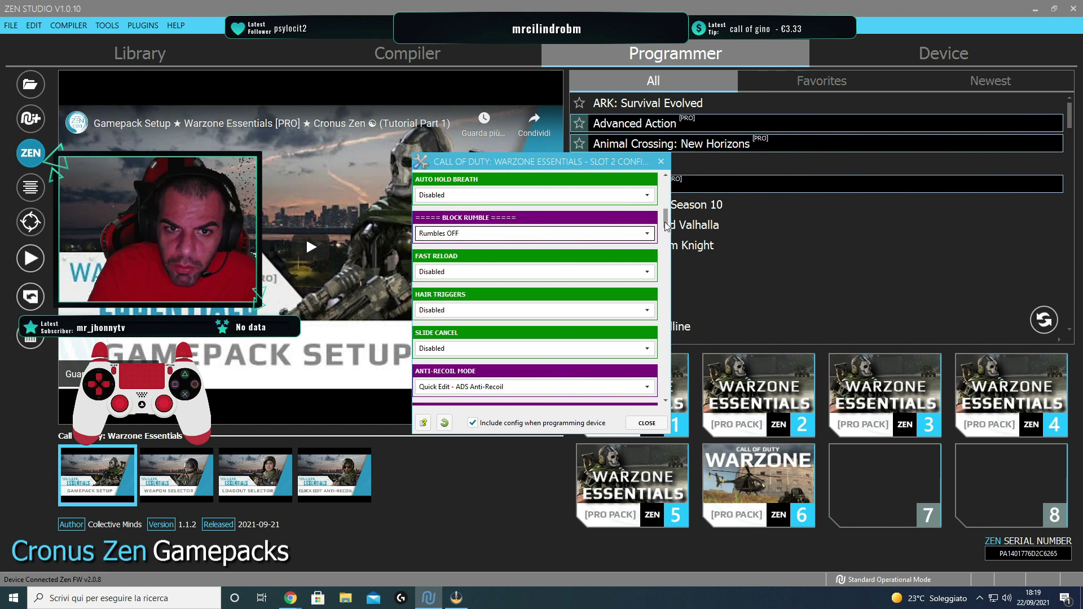
{"action": "left_click_drag", "start_coordinate": [666, 225], "coordinate": [665, 227]}
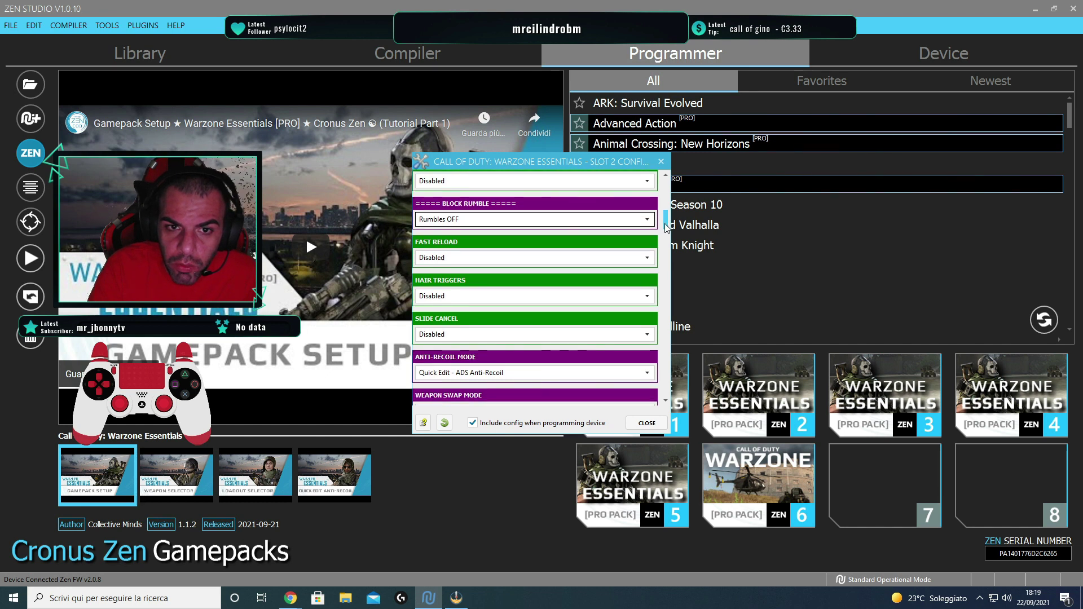
{"action": "scroll", "coordinate": [665, 225], "scroll_direction": "down", "scroll_amount": 3}
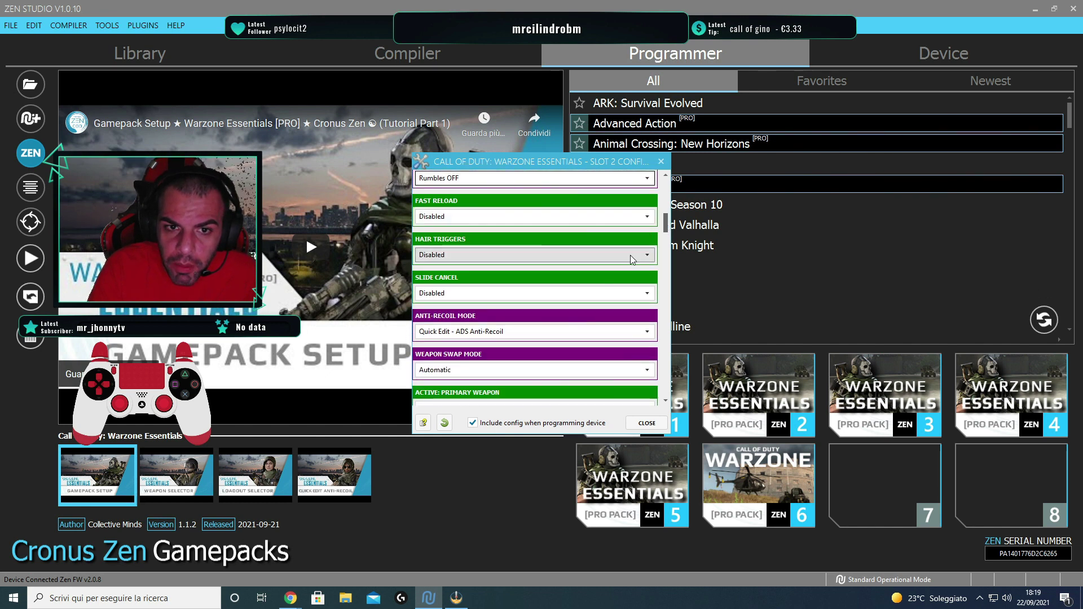
{"action": "left_click", "coordinate": [609, 293]}
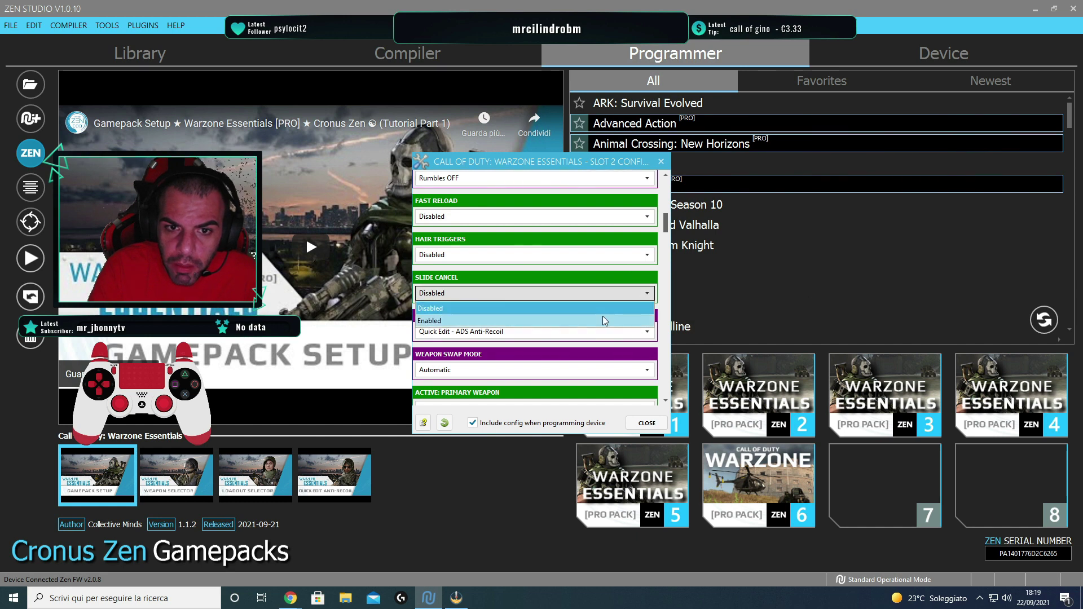
{"action": "left_click", "coordinate": [603, 320]}
{"action": "left_click", "coordinate": [491, 332]}
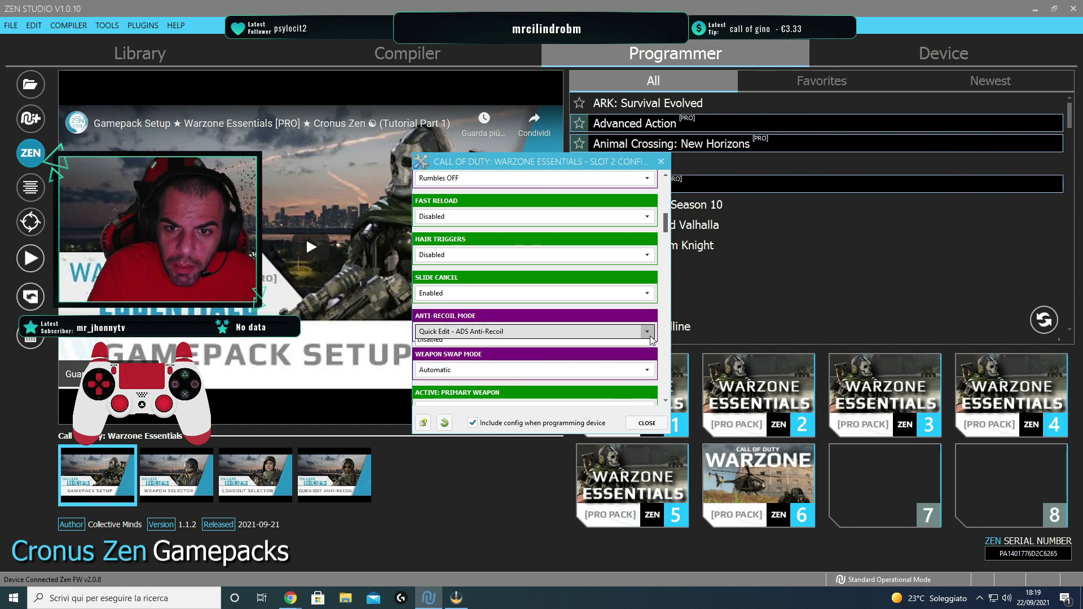
{"action": "left_click", "coordinate": [482, 361]}
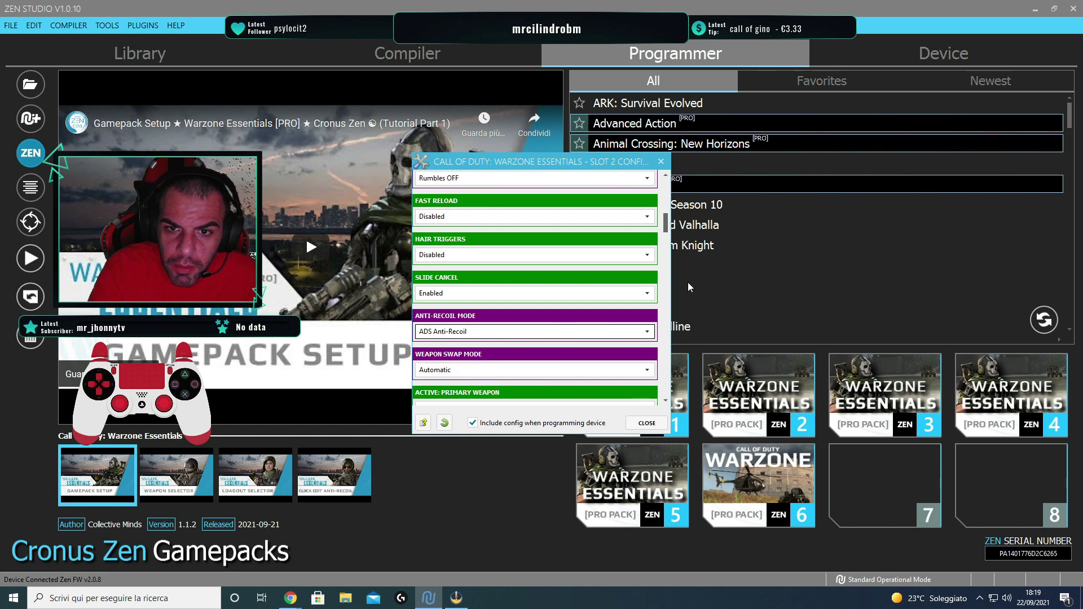
Set the slot 2 active primary weapon to ASSAULT RIFLES: M4A1
{"action": "scroll", "coordinate": [666, 226], "scroll_direction": "down", "scroll_amount": 4}
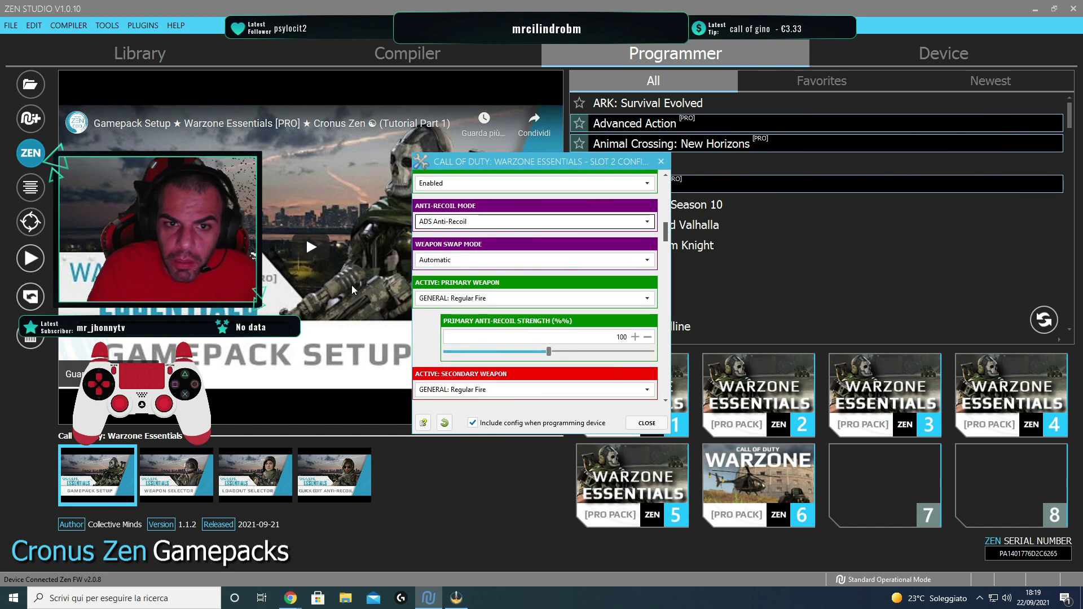
{"action": "left_click", "coordinate": [646, 299]}
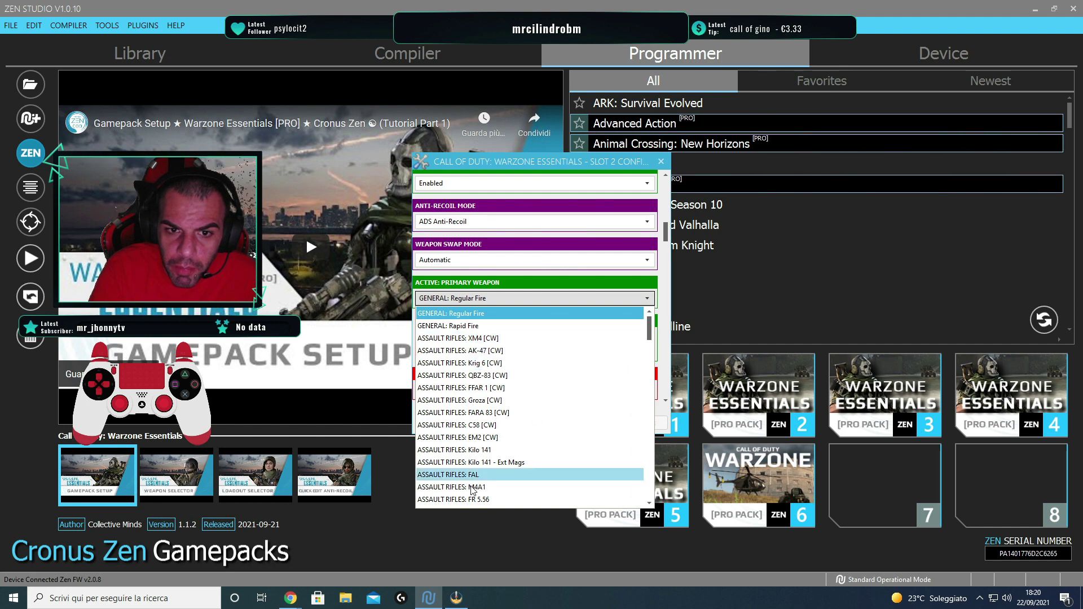
{"action": "left_click", "coordinate": [489, 492]}
Set the slot 2 active secondary weapon to SMGS: PPSh-41 and close the configuration
{"action": "scroll", "coordinate": [662, 236], "scroll_direction": "down", "scroll_amount": 4}
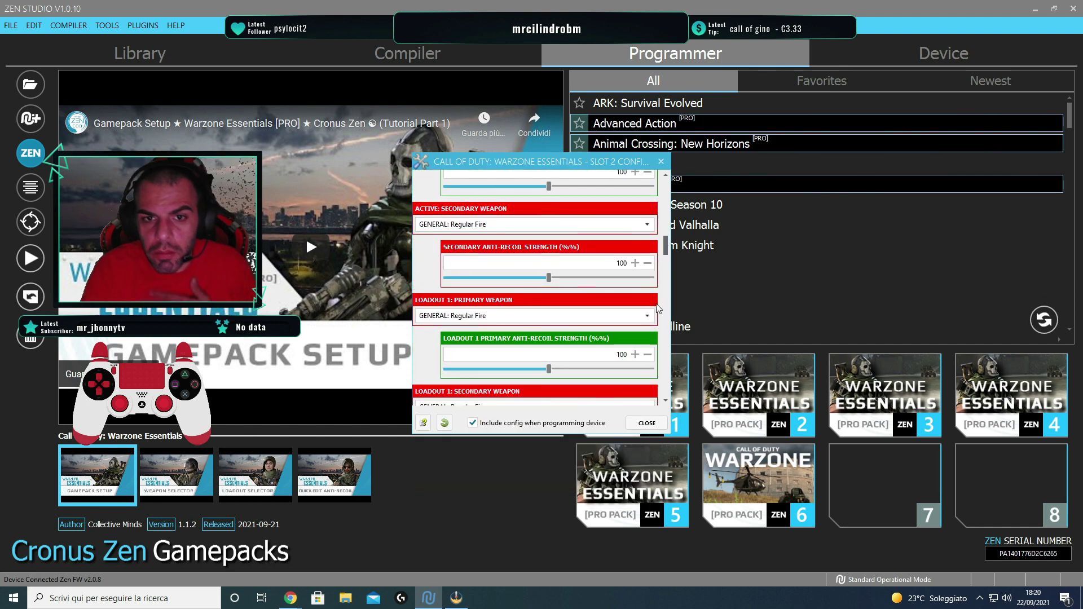
{"action": "left_click", "coordinate": [647, 223]}
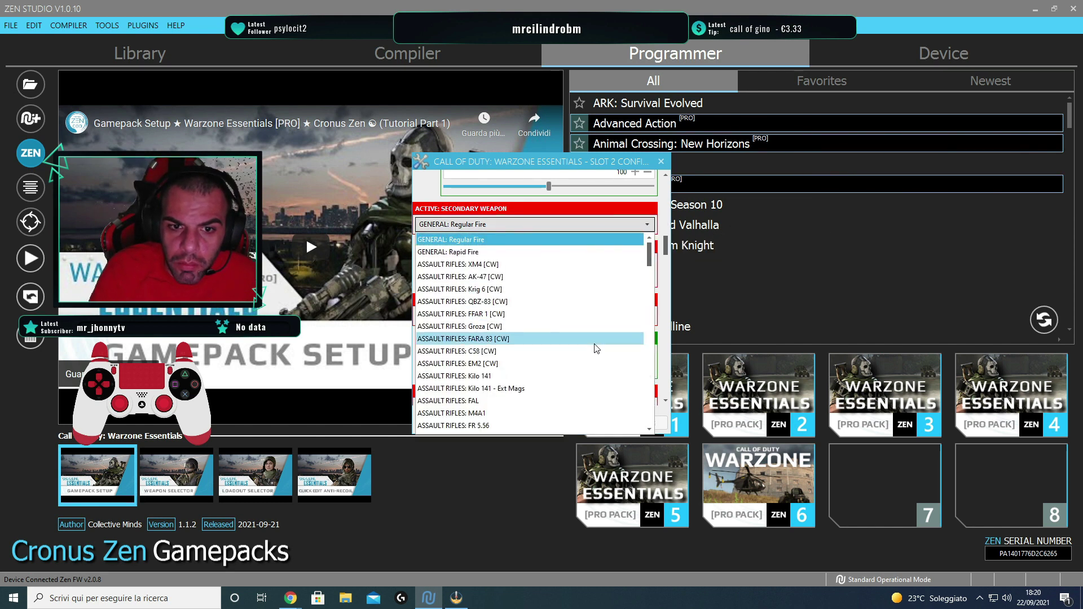
{"action": "scroll", "coordinate": [596, 345], "scroll_direction": "down", "scroll_amount": 3}
{"action": "scroll", "coordinate": [596, 344], "scroll_direction": "down", "scroll_amount": 10}
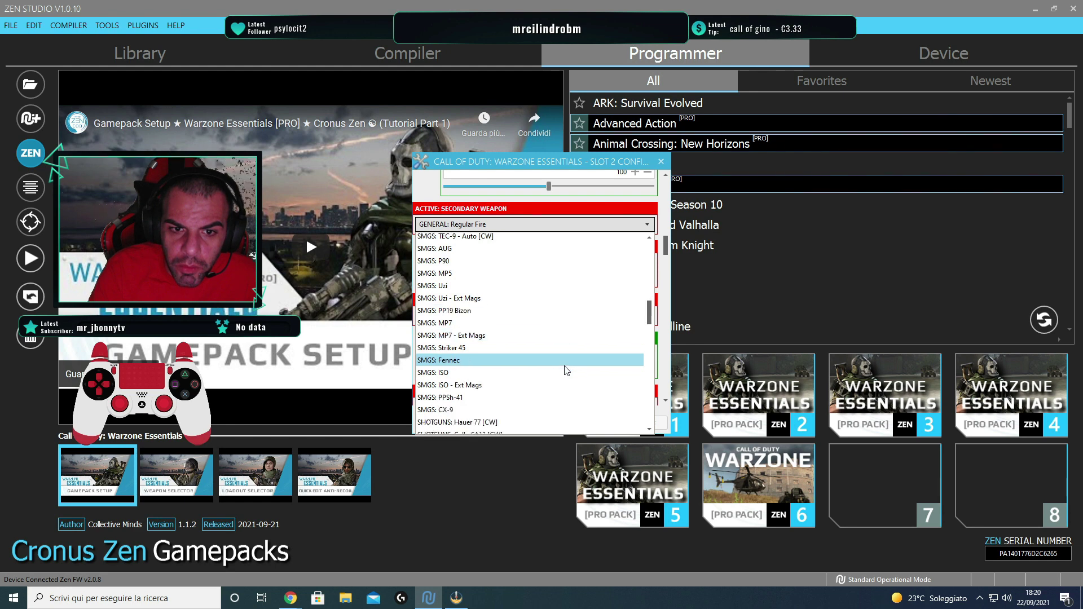
{"action": "scroll", "coordinate": [562, 384], "scroll_direction": "down", "scroll_amount": 1}
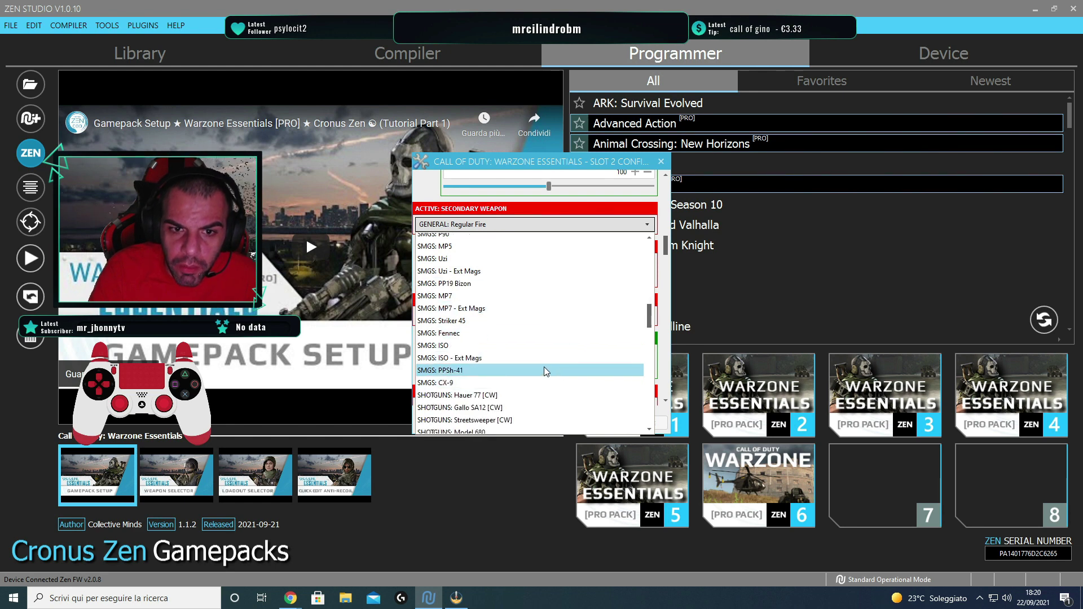
{"action": "left_click", "coordinate": [557, 375]}
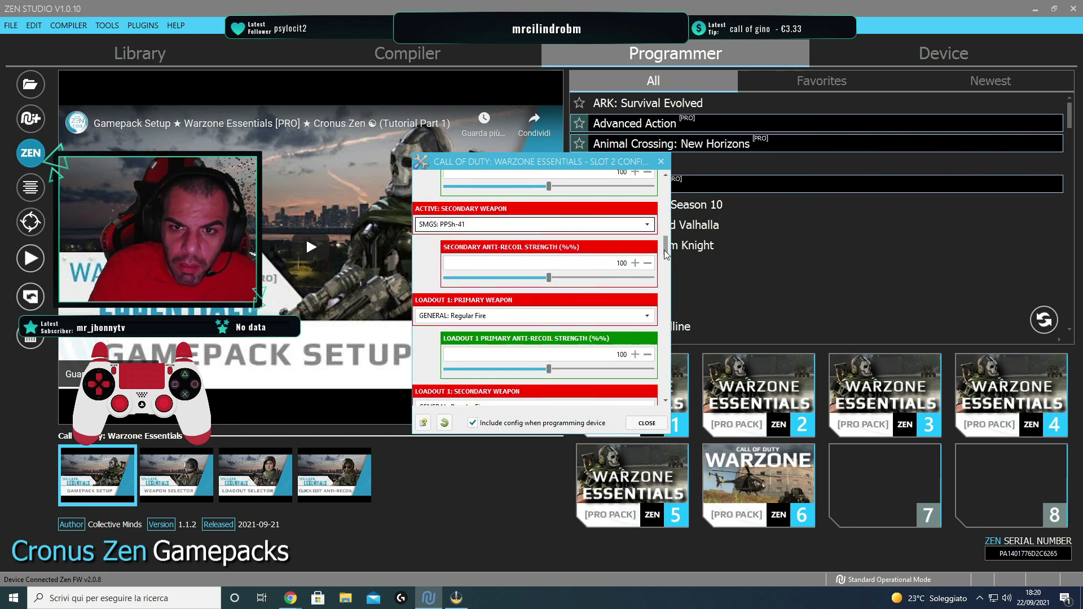
{"action": "scroll", "coordinate": [664, 250], "scroll_direction": "down", "scroll_amount": 2}
{"action": "left_click", "coordinate": [646, 423]}
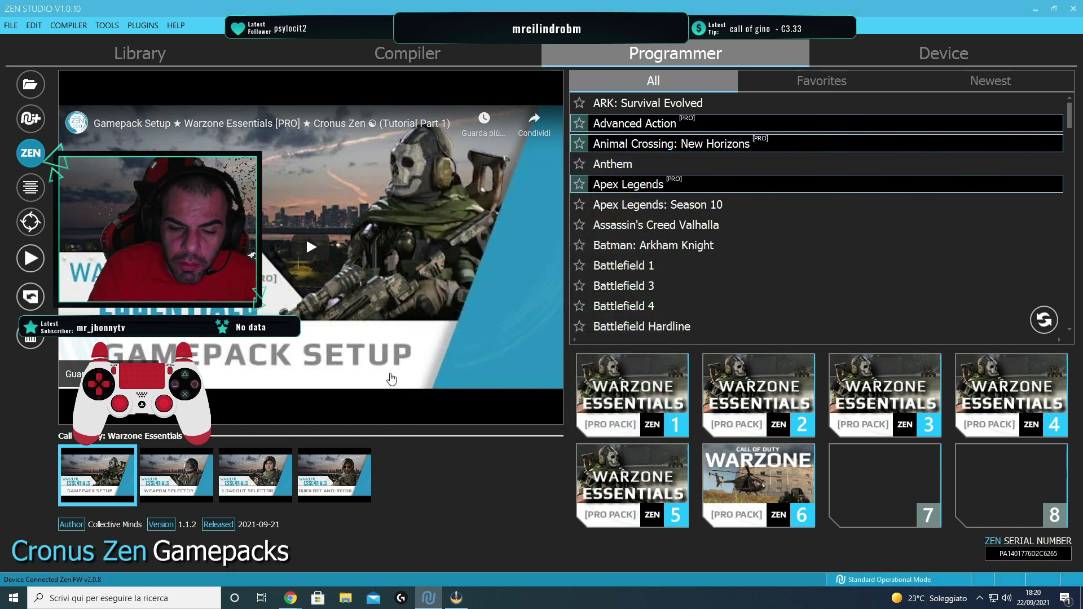